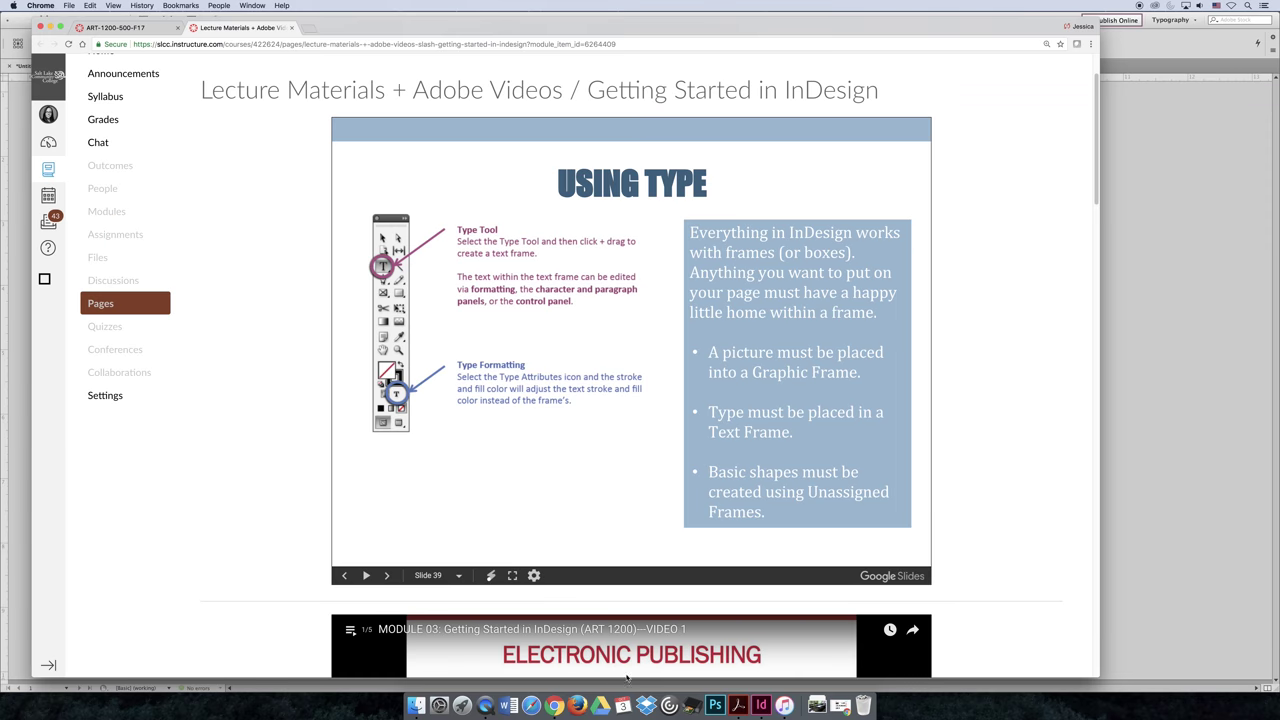
Step: Switch to InDesign, move the Color panel beneath the Swatches panel and deselect the circle
click(760, 705)
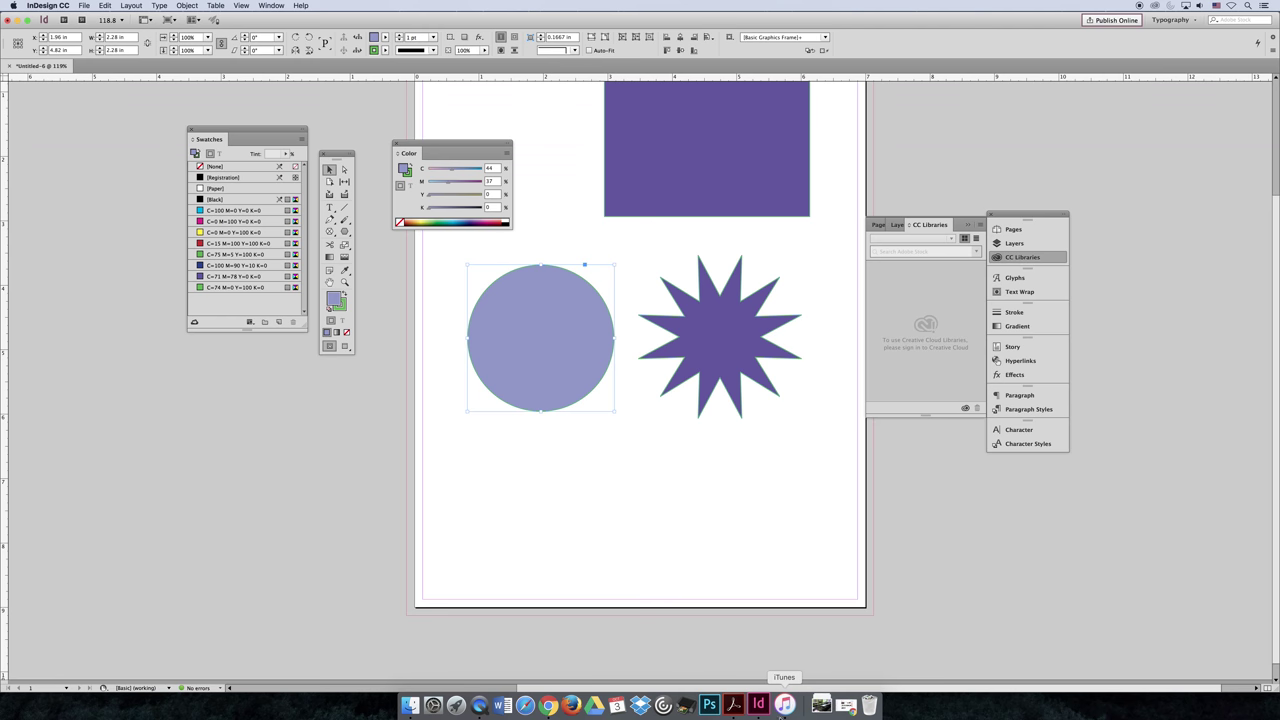
drag(446, 148, 246, 441)
click(720, 508)
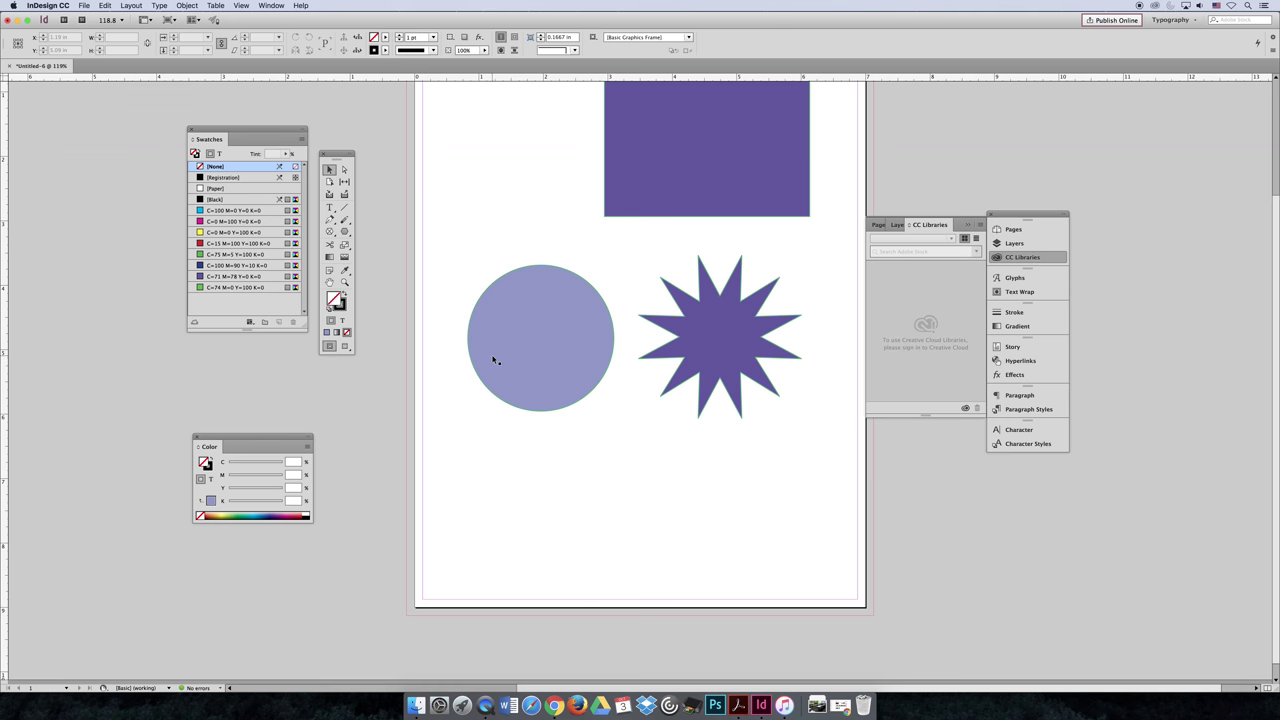
Step: Enlarge the view of the circle to 400% and collapse the CC Libraries panel
key(super+equal)
key(super+equal)
key(super+equal)
key(super+equal)
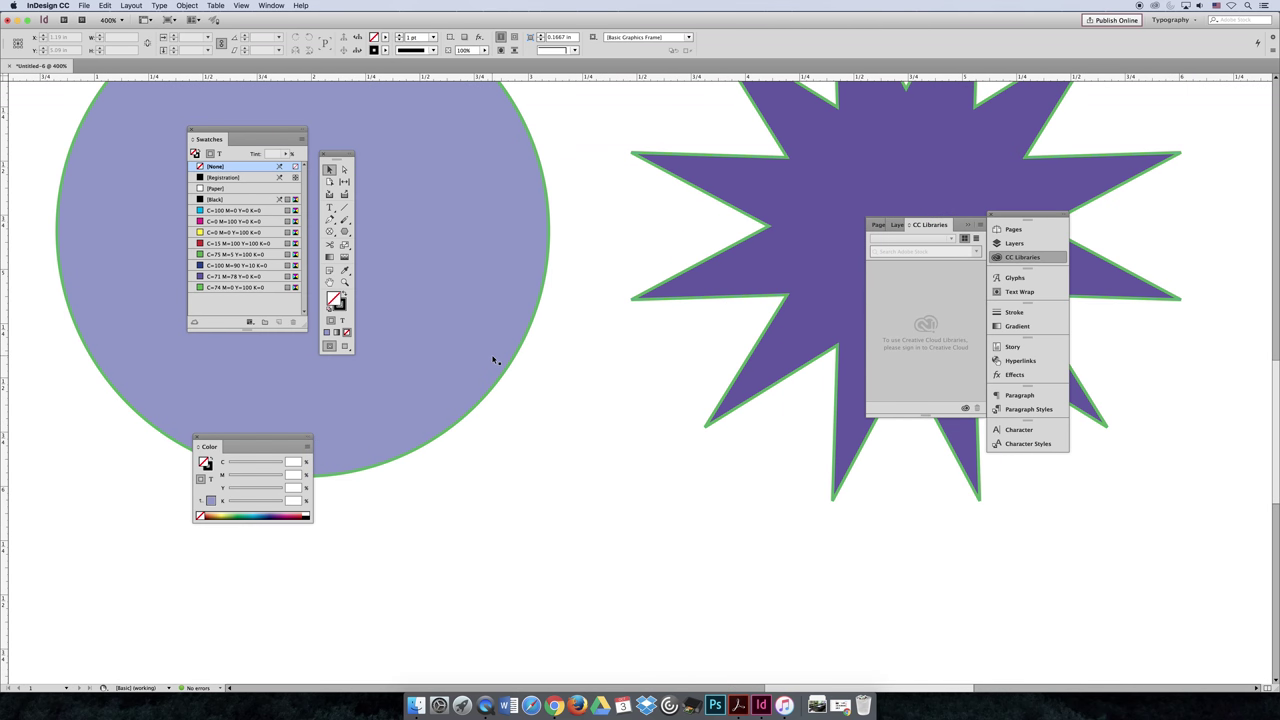
drag(485, 287, 776, 382)
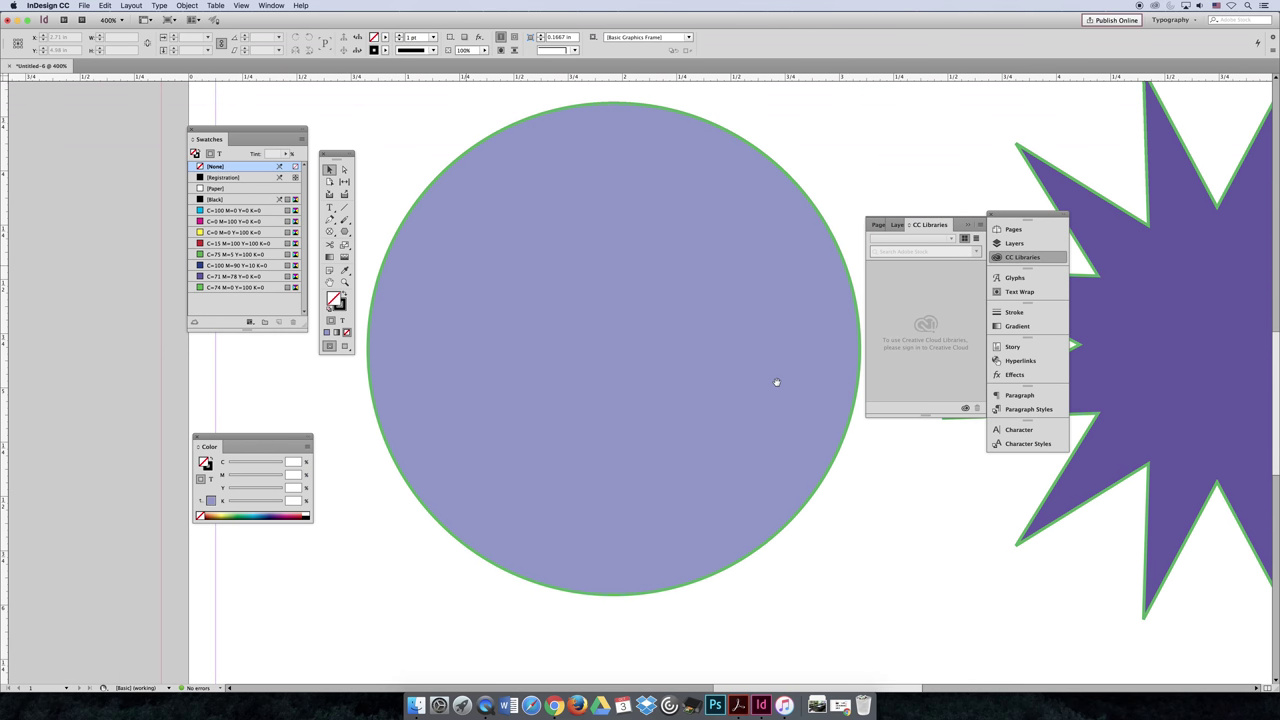
click(968, 225)
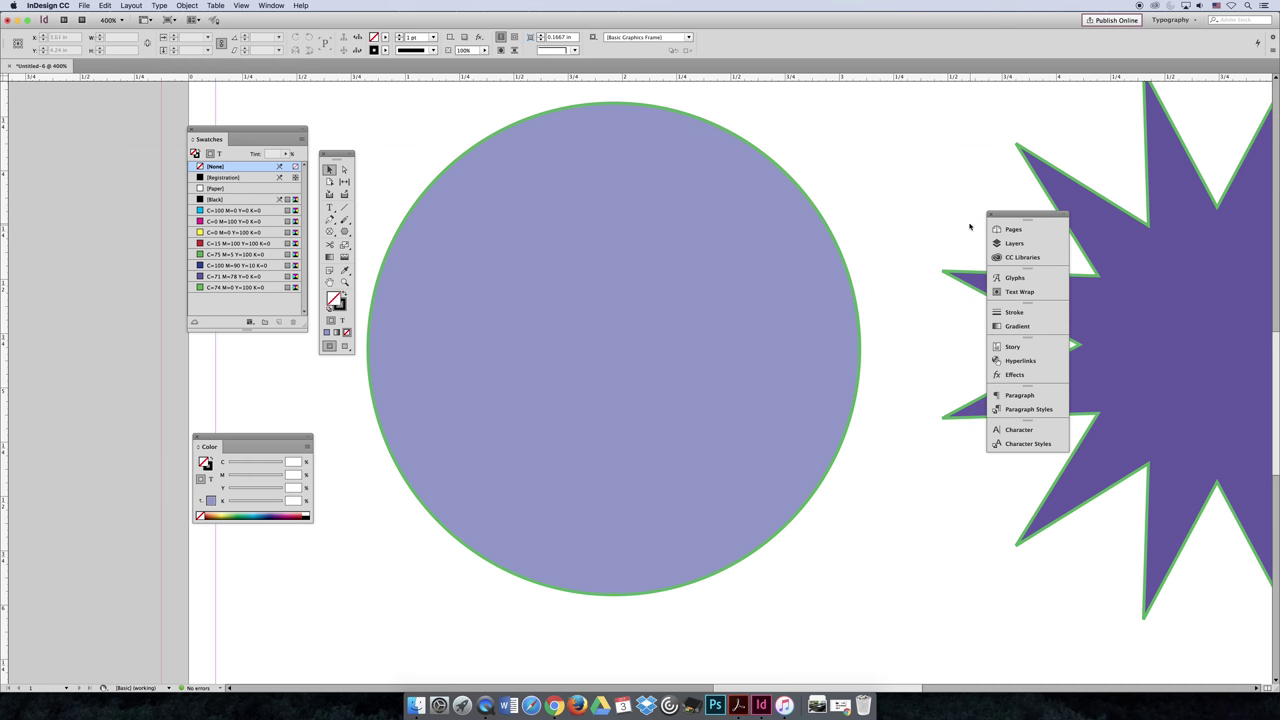
Step: Create a text frame with the Type tool on the pasteboard beside the page and enter "Yay!" in it
click(330, 208)
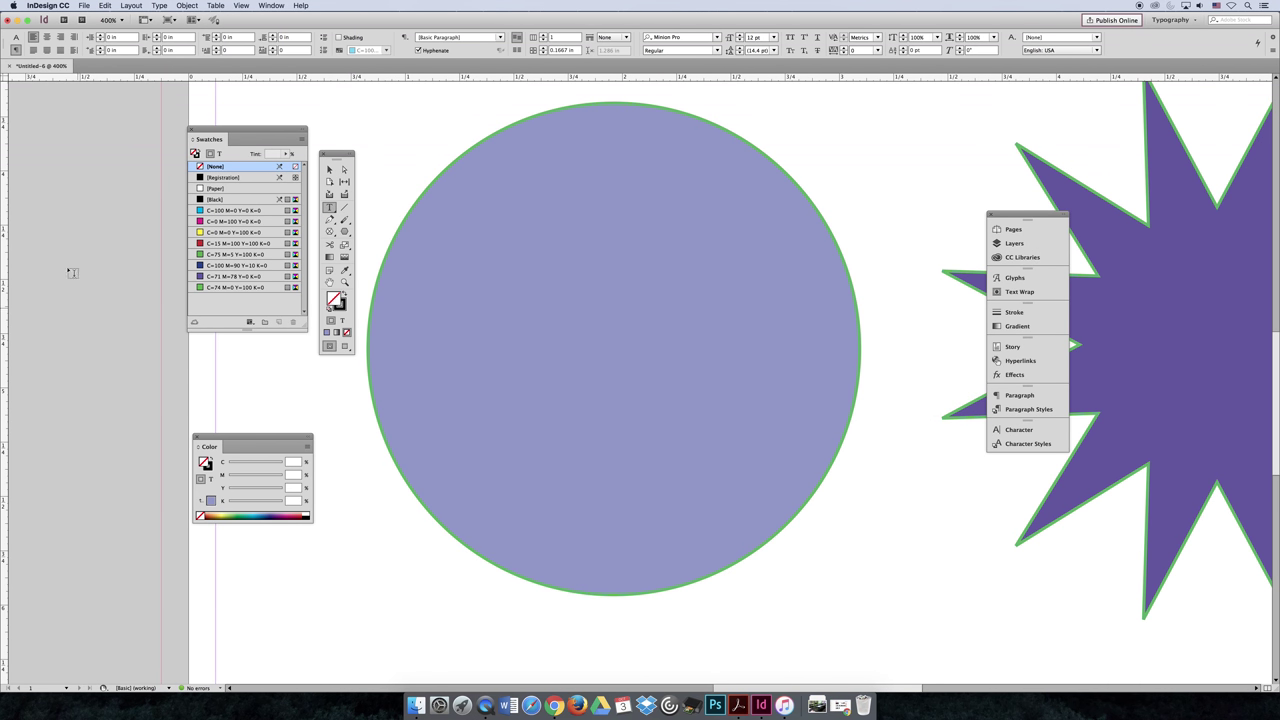
drag(29, 181, 201, 348)
text(Yay!)
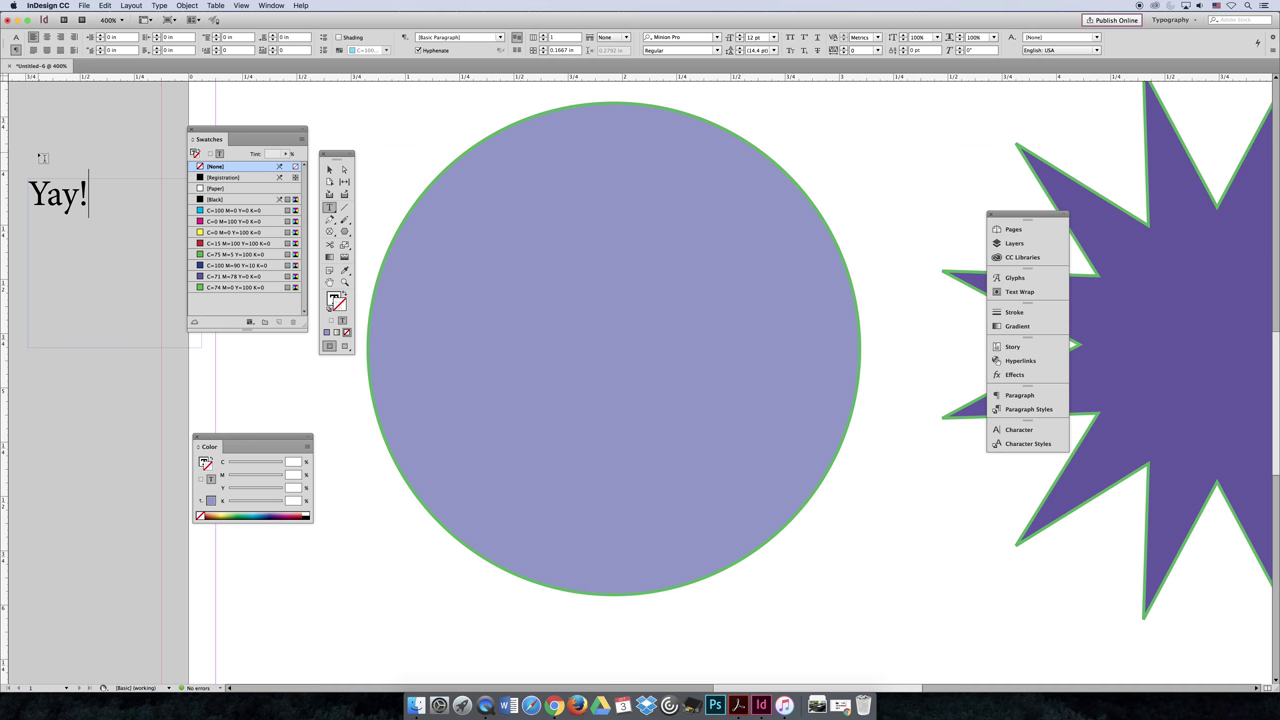
Step: Try the bromello font on the pasteboard text "Yay!" and settle on Brush Script
drag(95, 180, 52, 146)
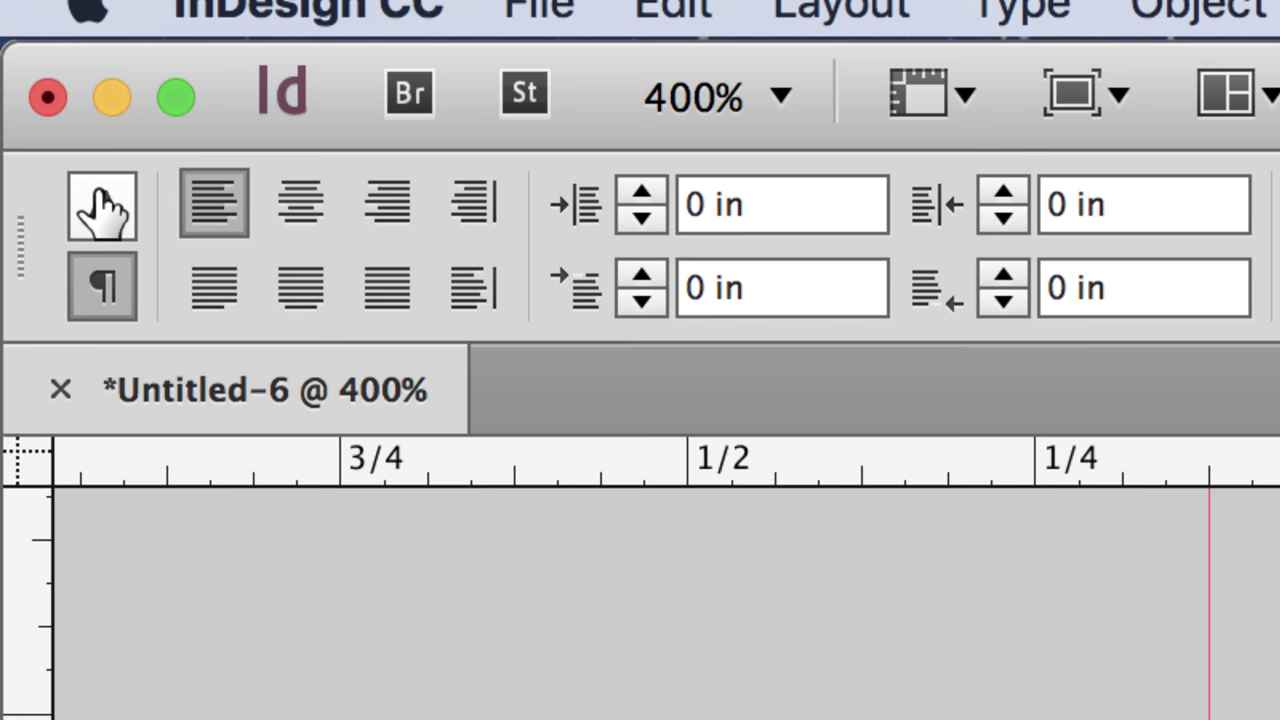
click(102, 208)
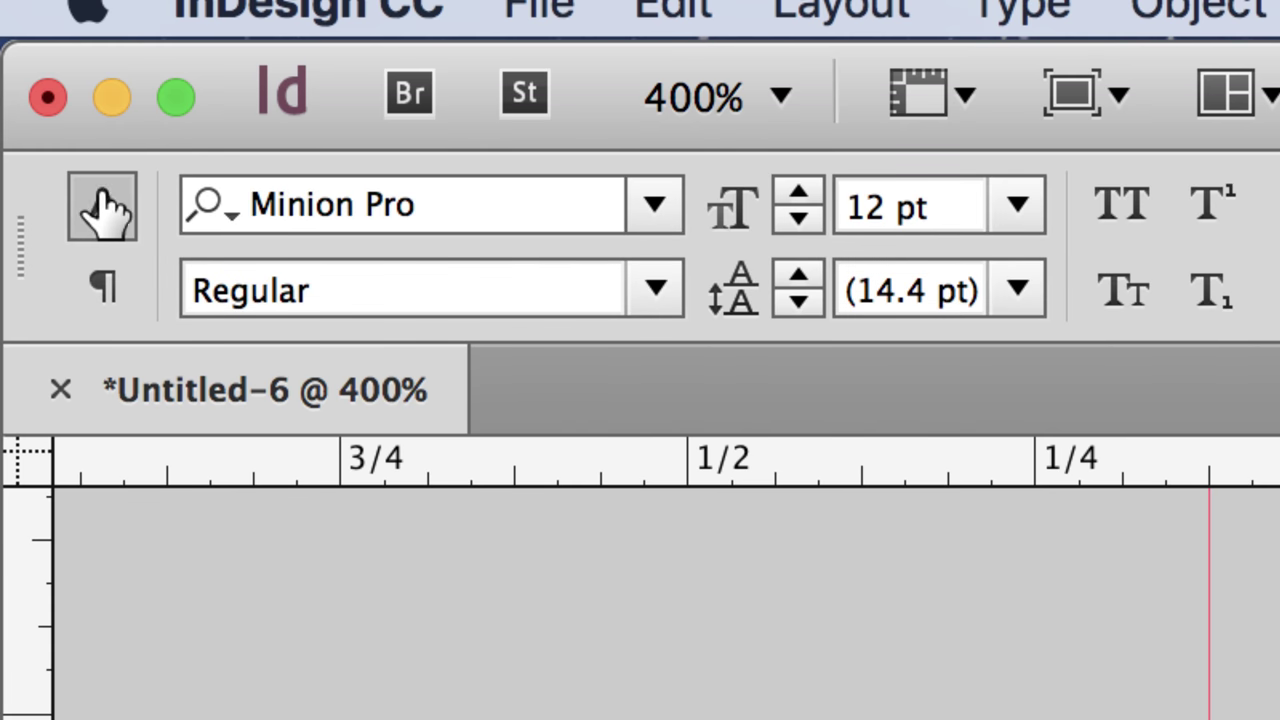
click(648, 210)
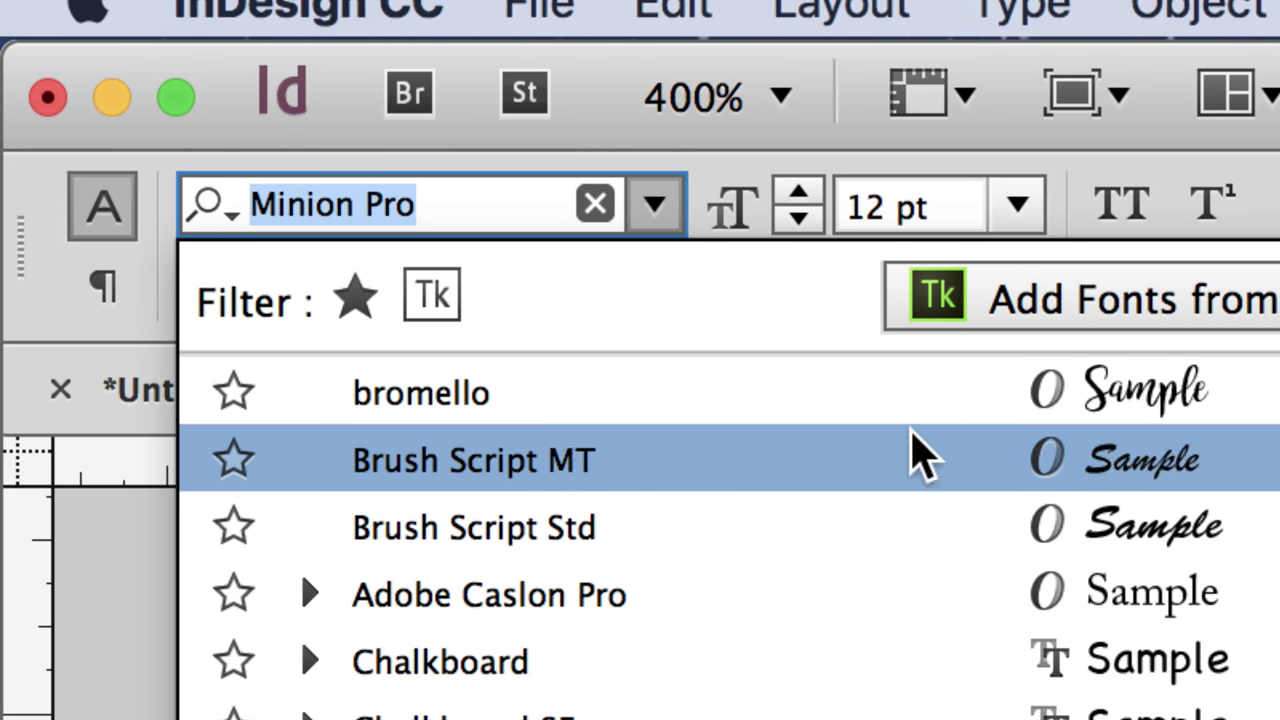
click(910, 393)
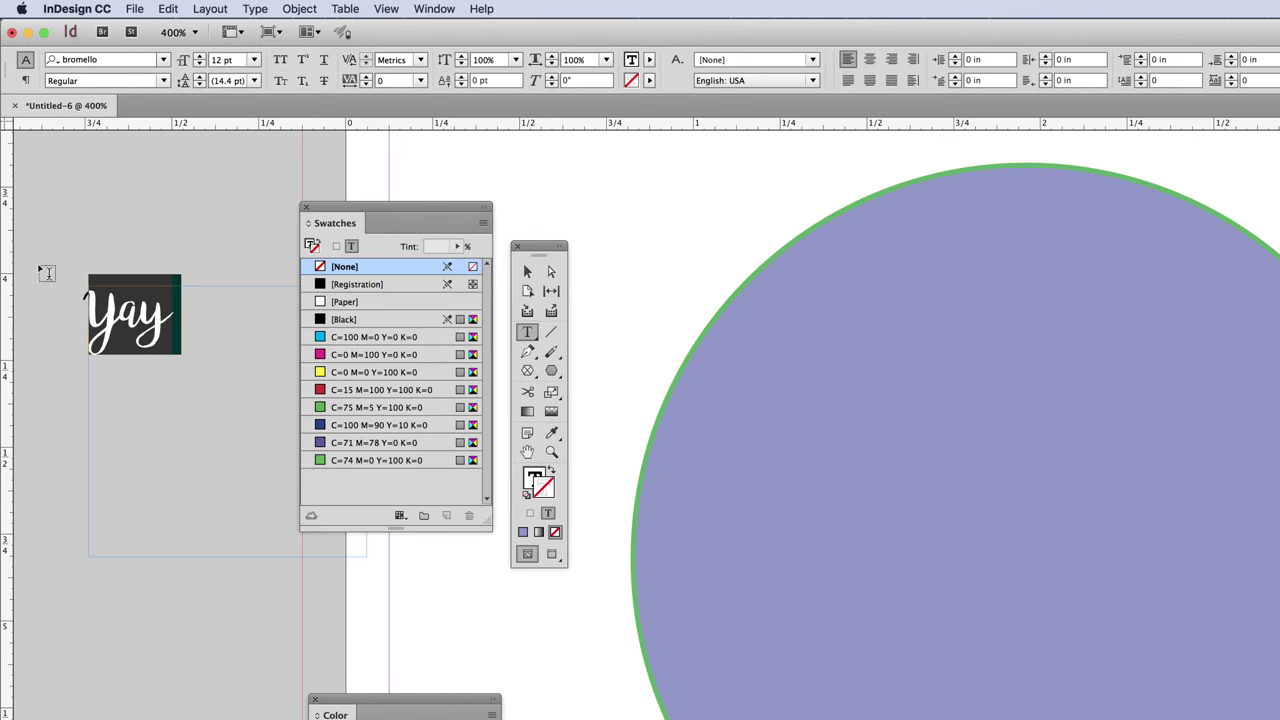
click(163, 60)
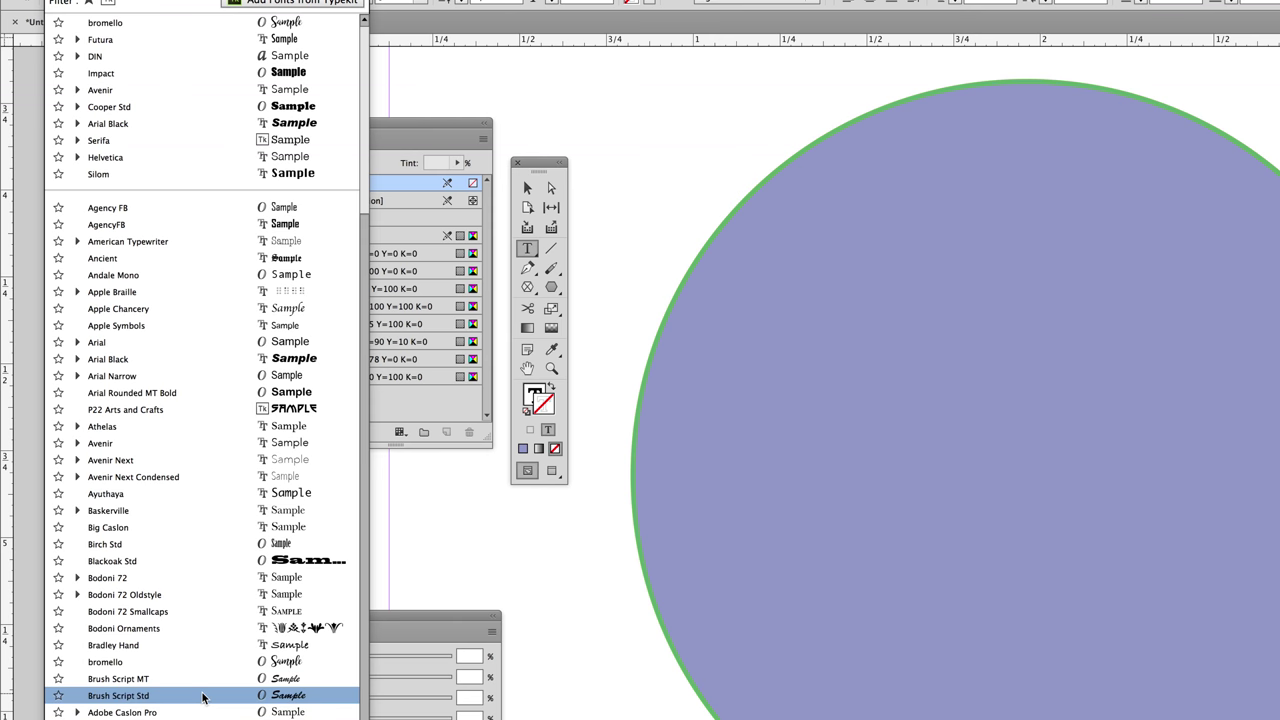
click(205, 679)
click(200, 180)
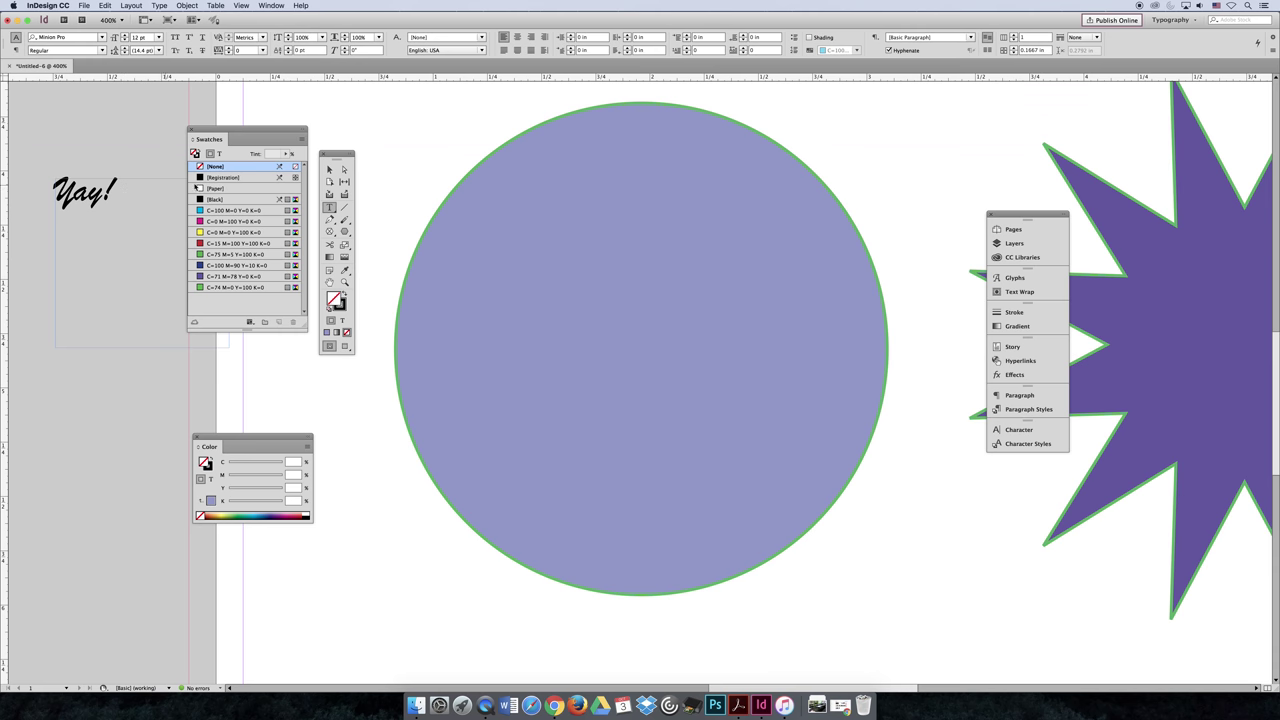
Step: Turn the circle into a text frame with the Type tool and enter "Yay!" inside it
click(329, 170)
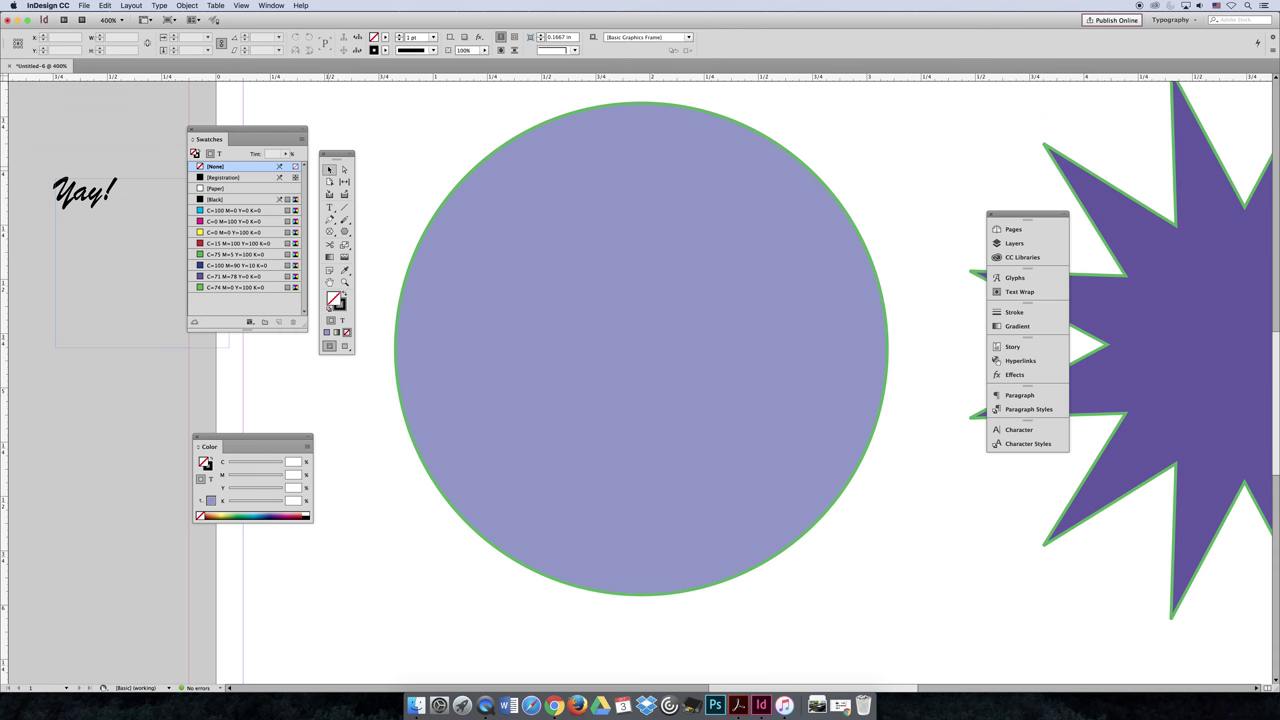
click(330, 209)
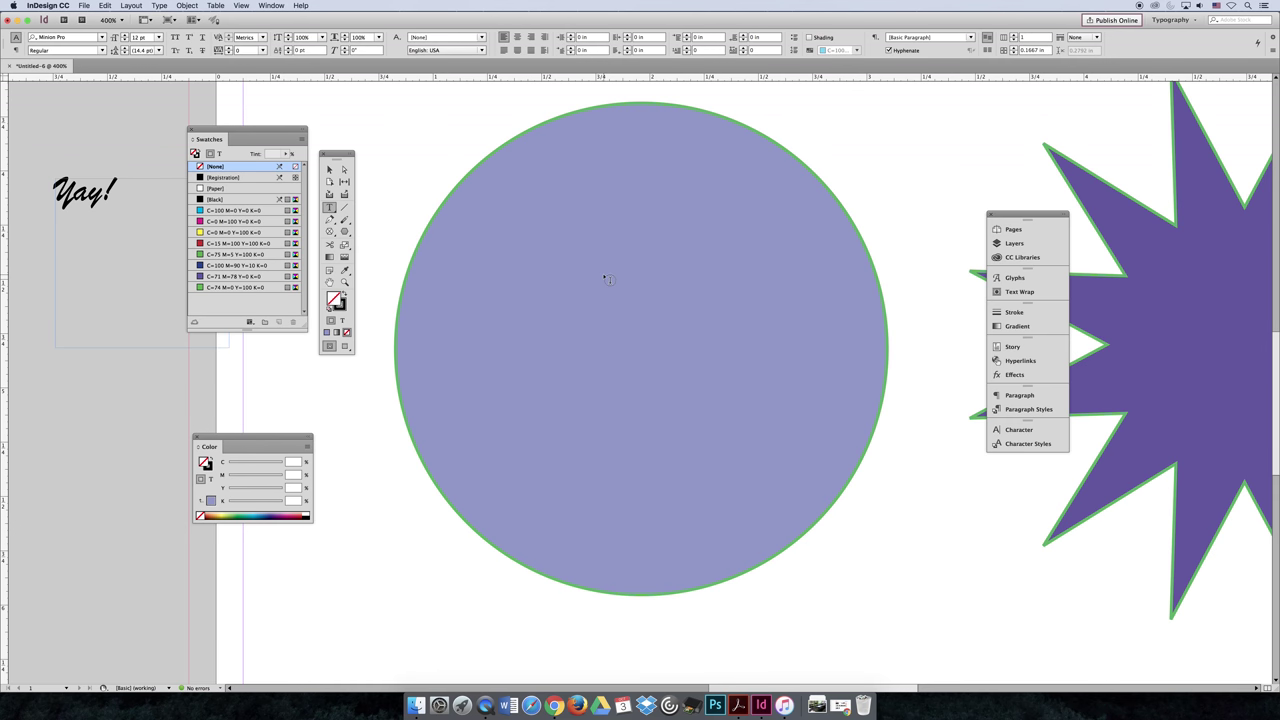
click(572, 332)
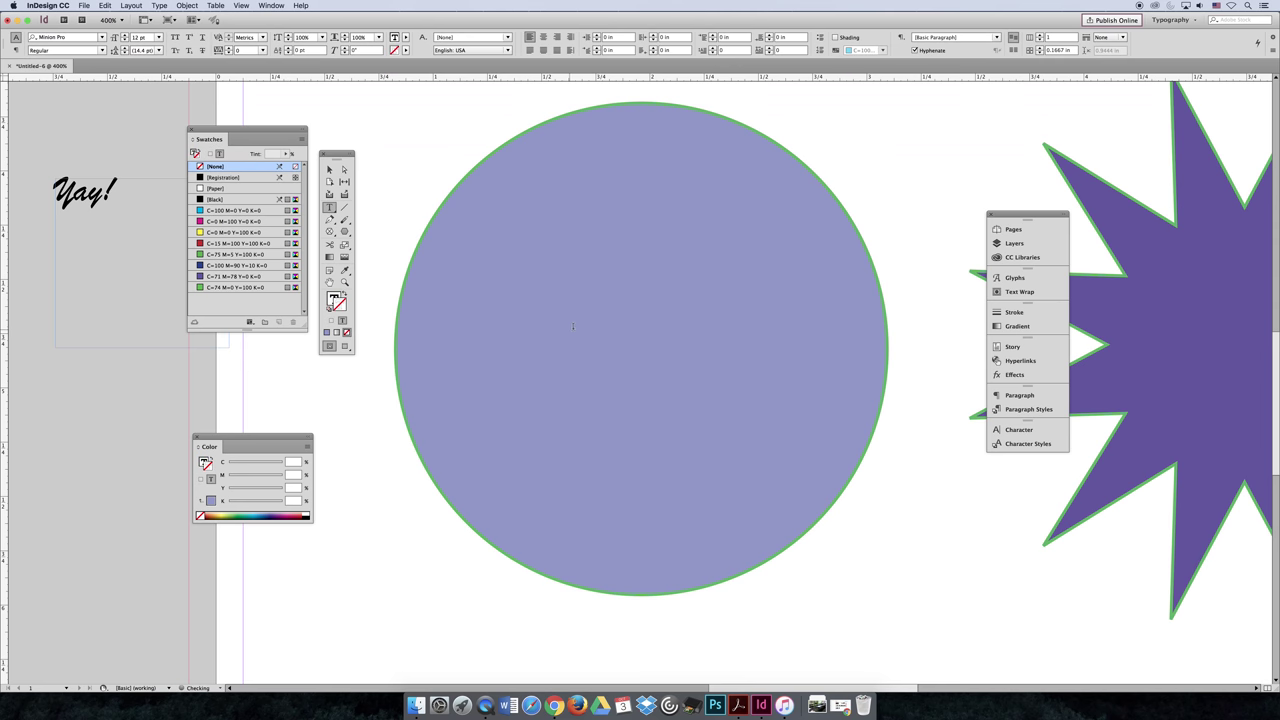
text(Yay!)
Step: Centre-align the text in the circle and move it down by inserting four line breaks before it
drag(679, 131, 563, 120)
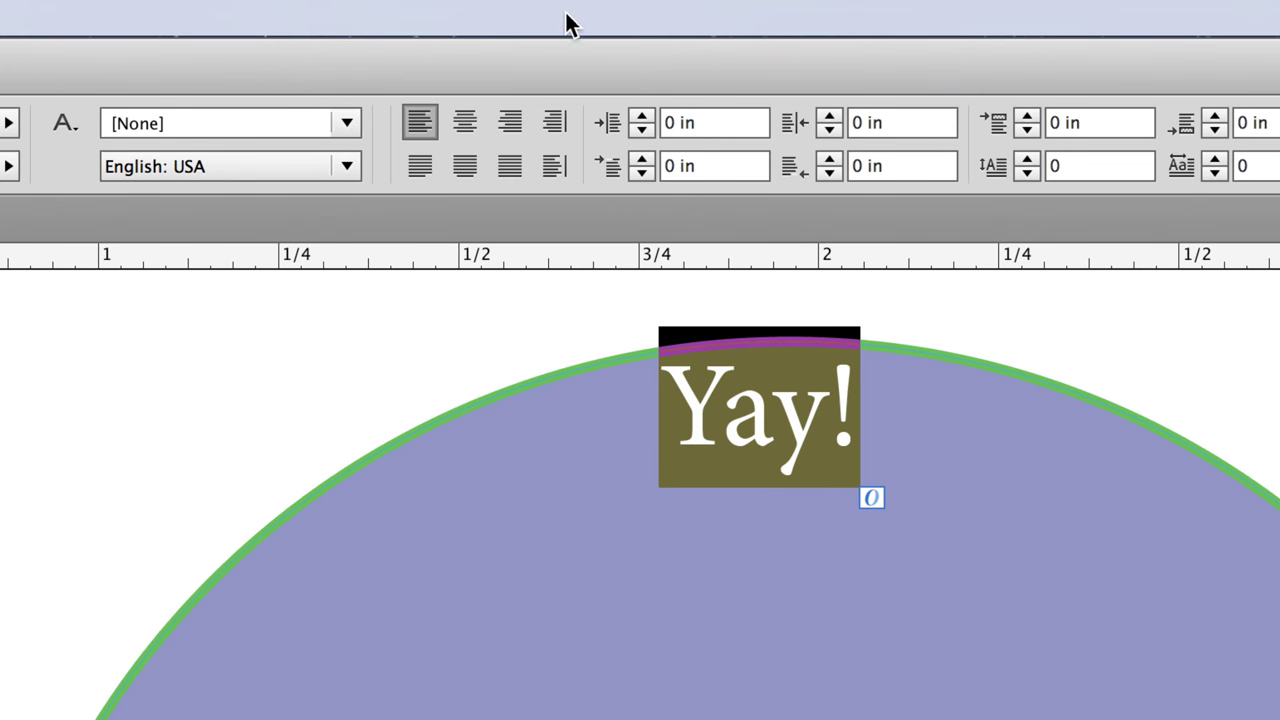
click(465, 125)
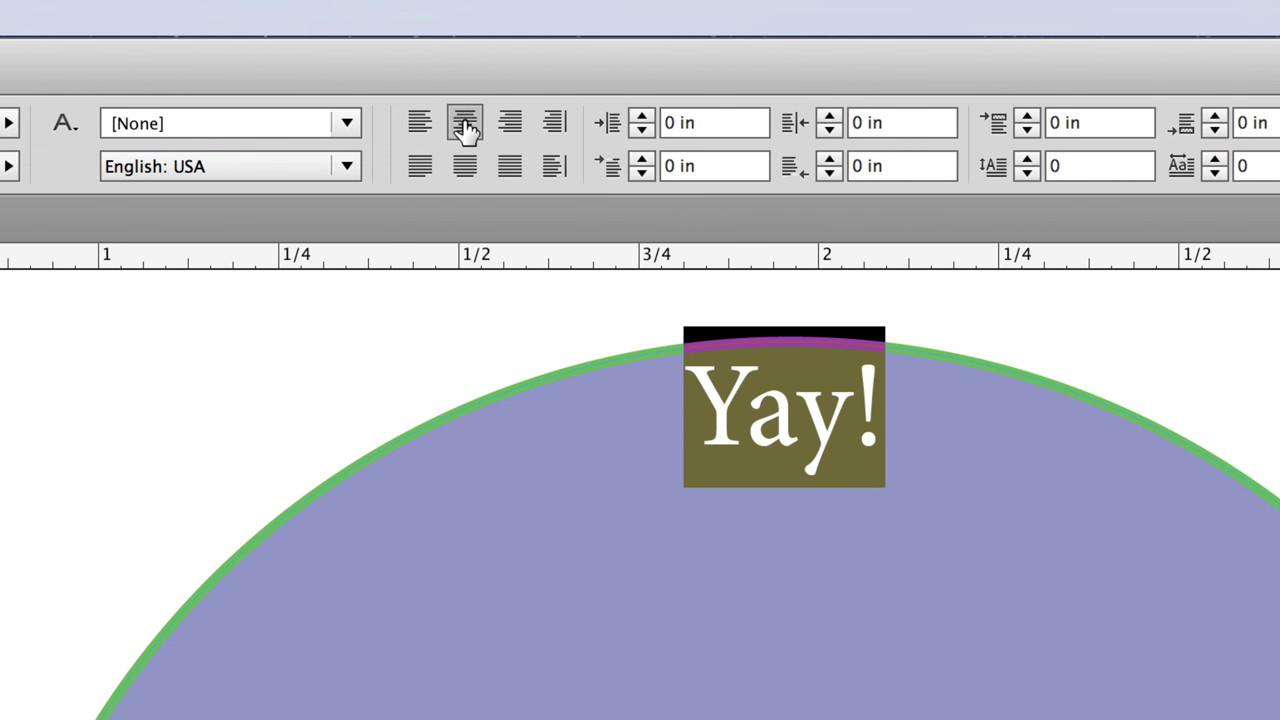
click(686, 412)
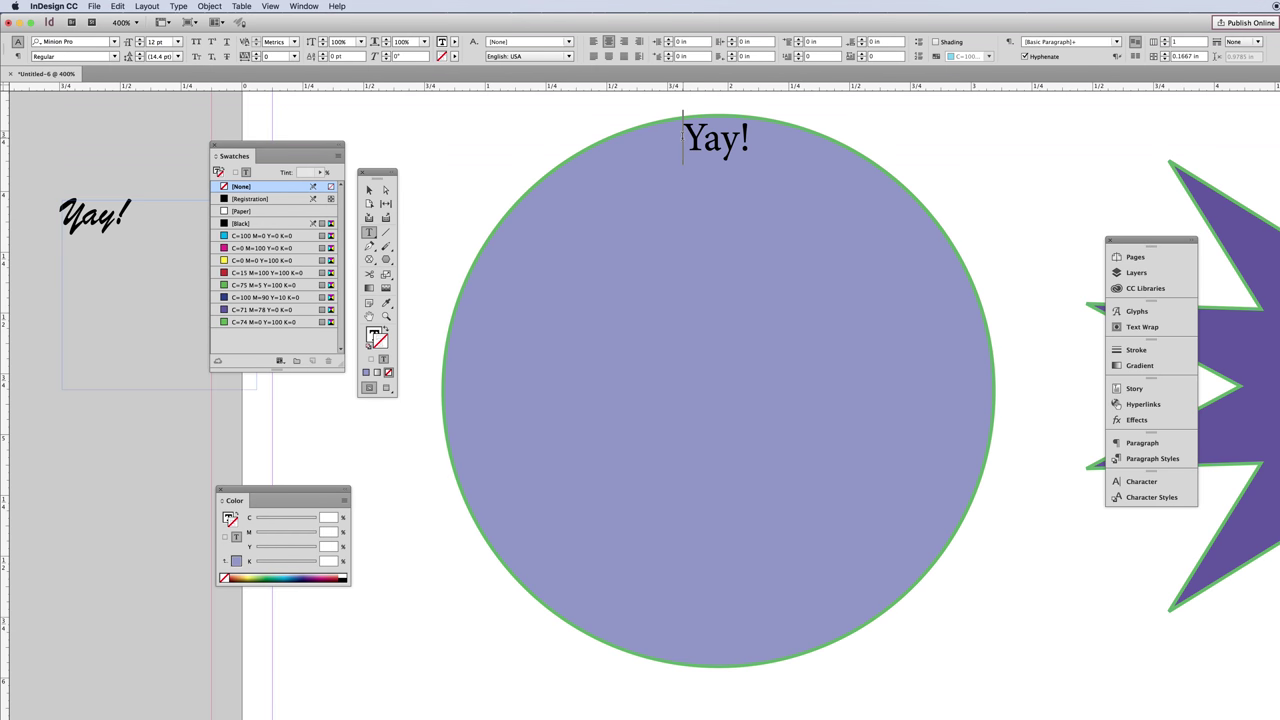
key(Return)
key(Return)
key(Return)
key(Return)
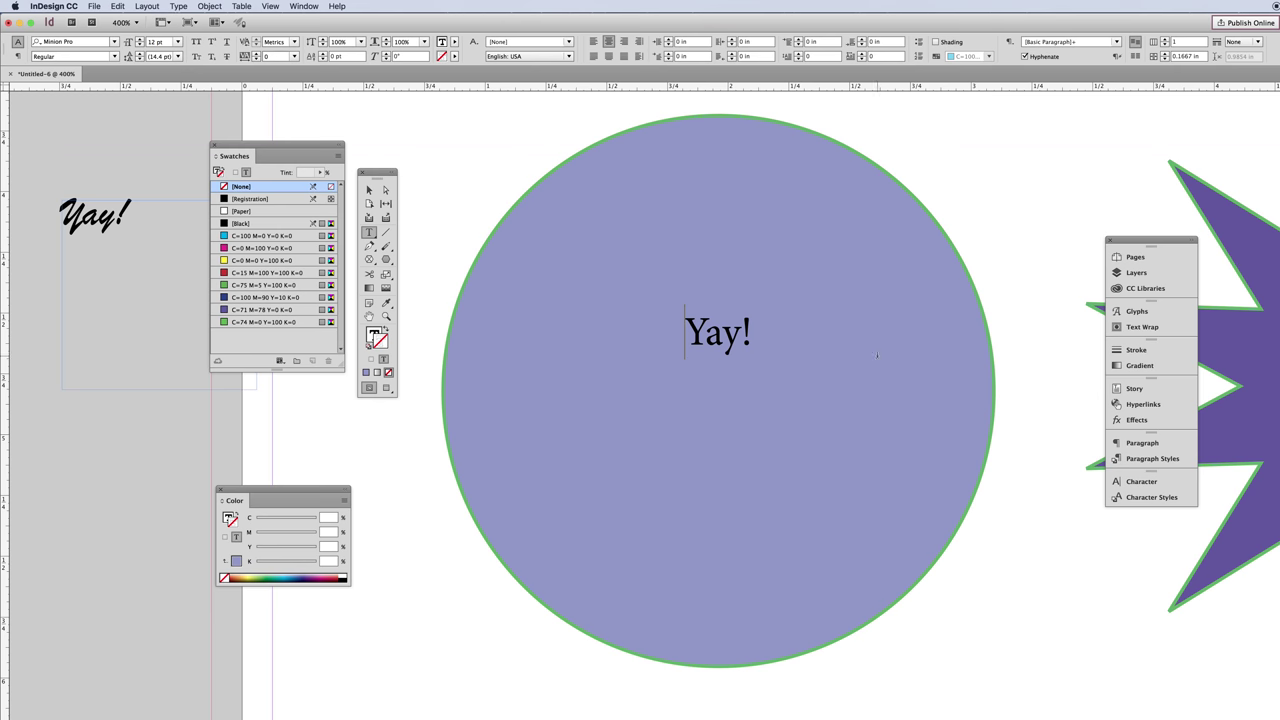
Step: Try a 72 pt font size on the circle's text and undo the change
double_click(756, 340)
key(ctrl+c)
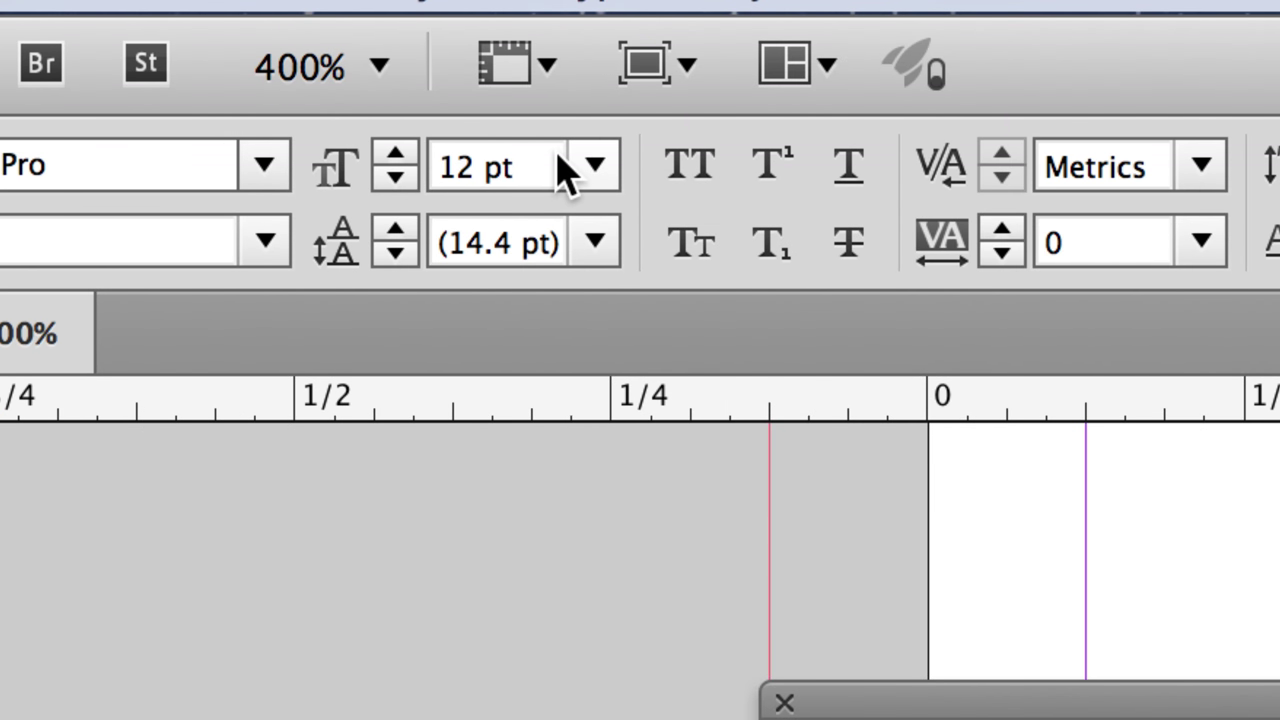
click(594, 168)
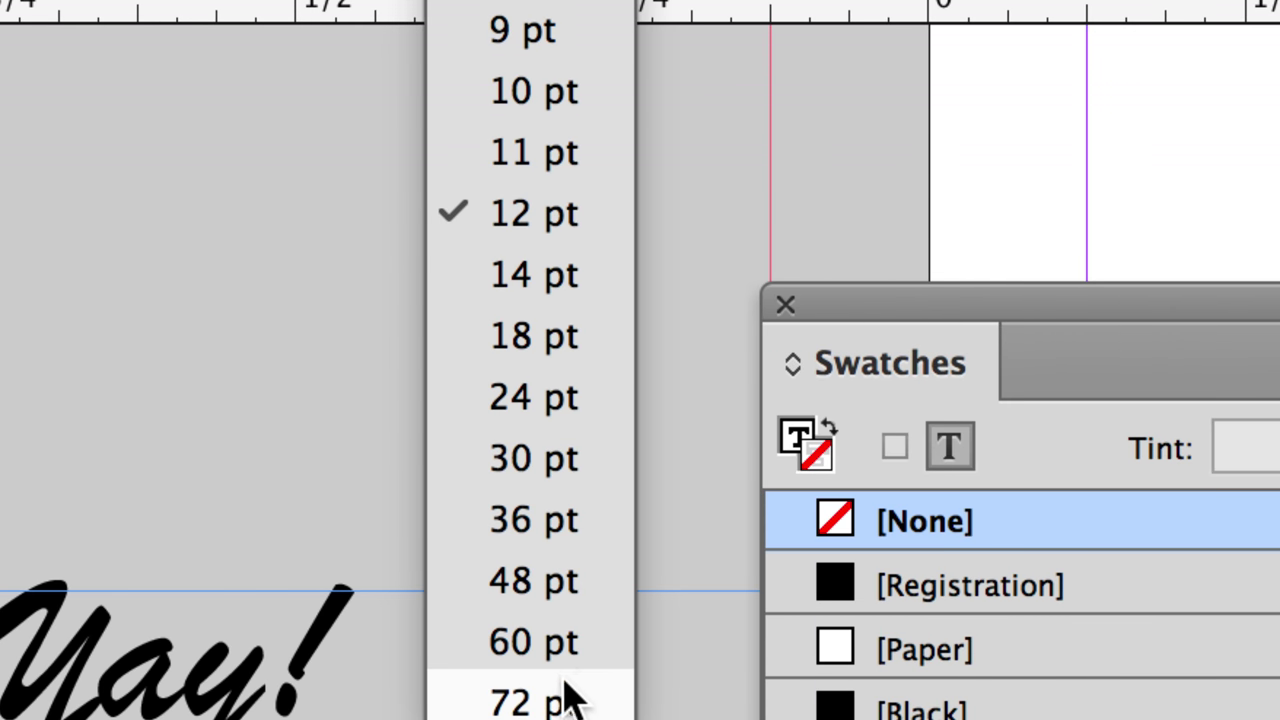
click(574, 698)
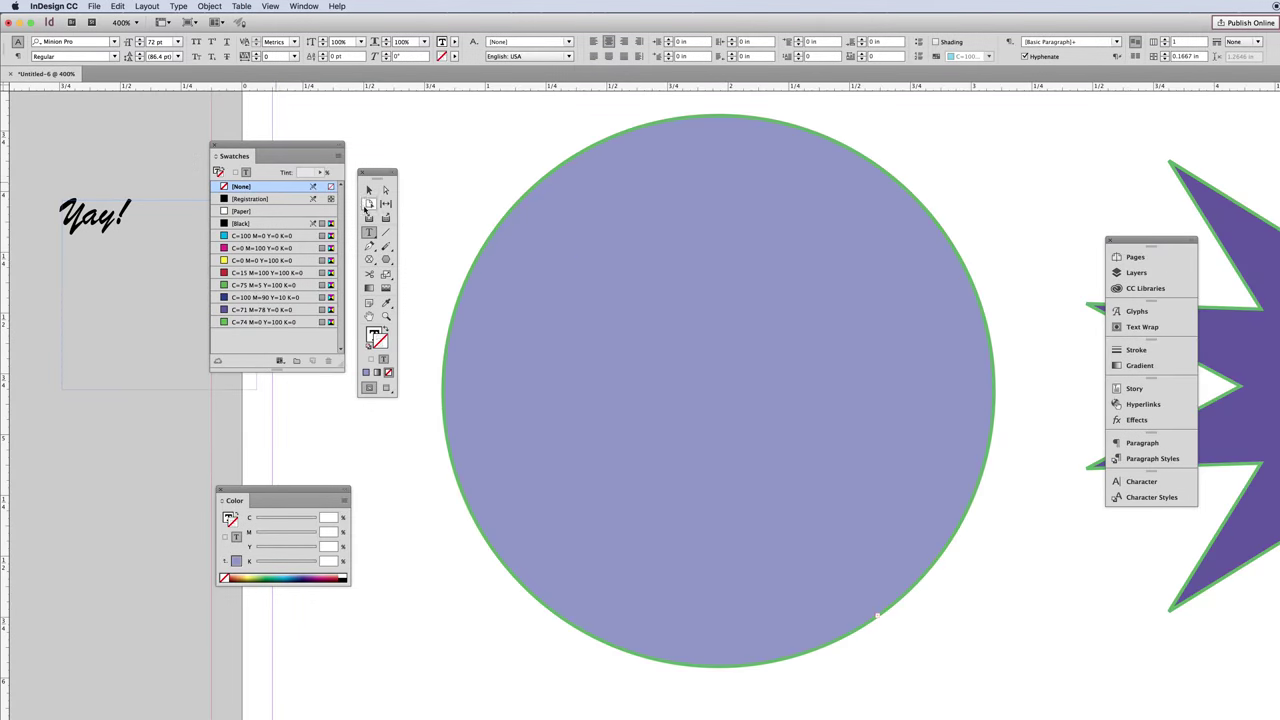
click(570, 256)
key(ctrl+v)
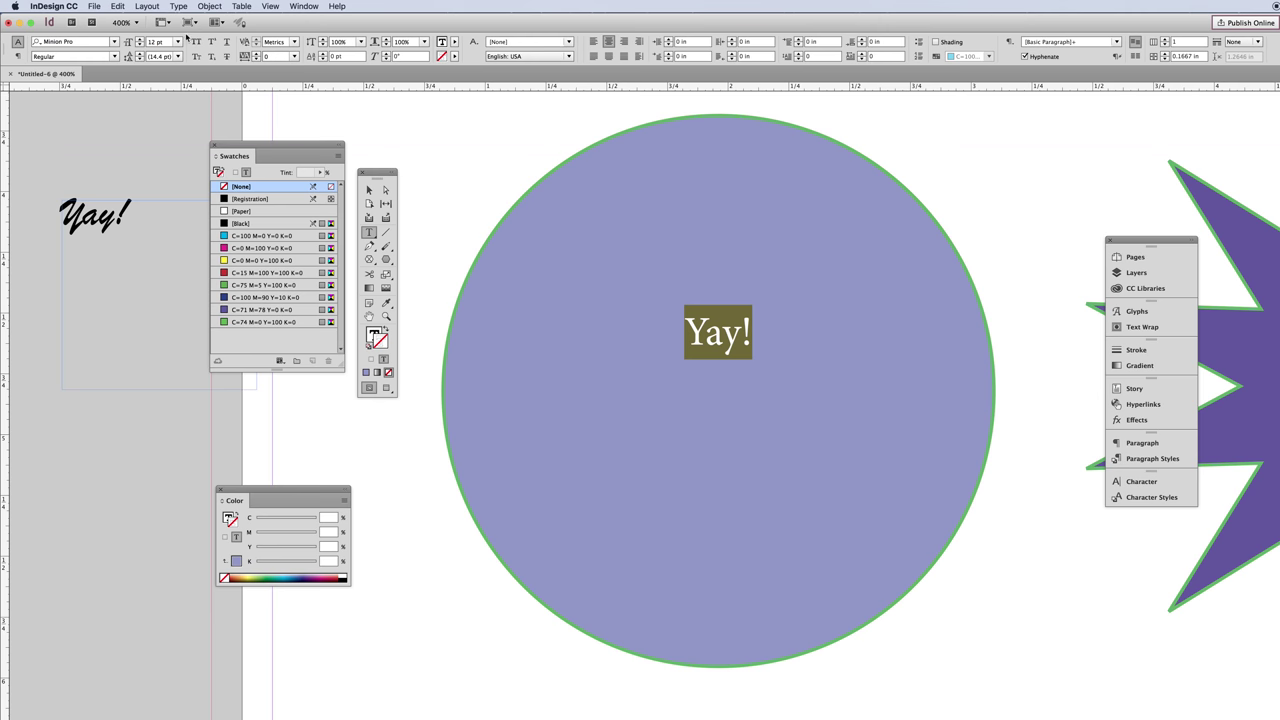
Step: Enlarge the circle's text to 36 pt and settle on a font size of 48 pt
click(177, 41)
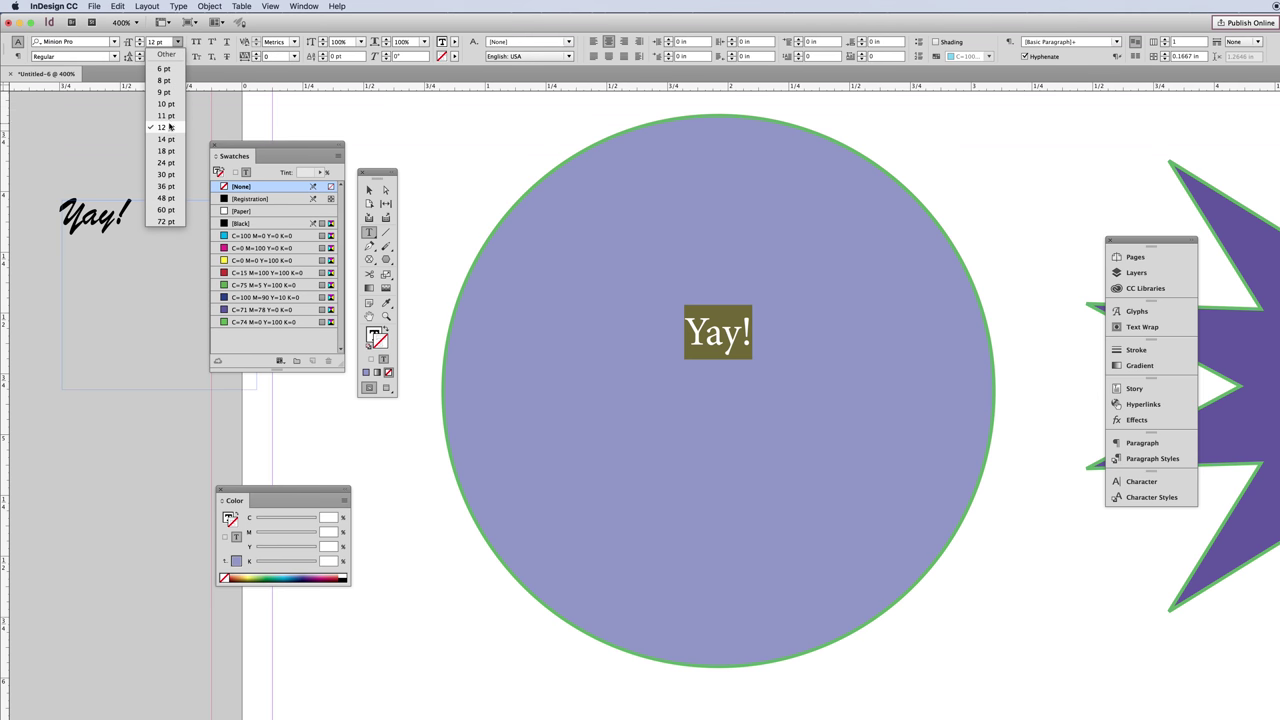
click(168, 186)
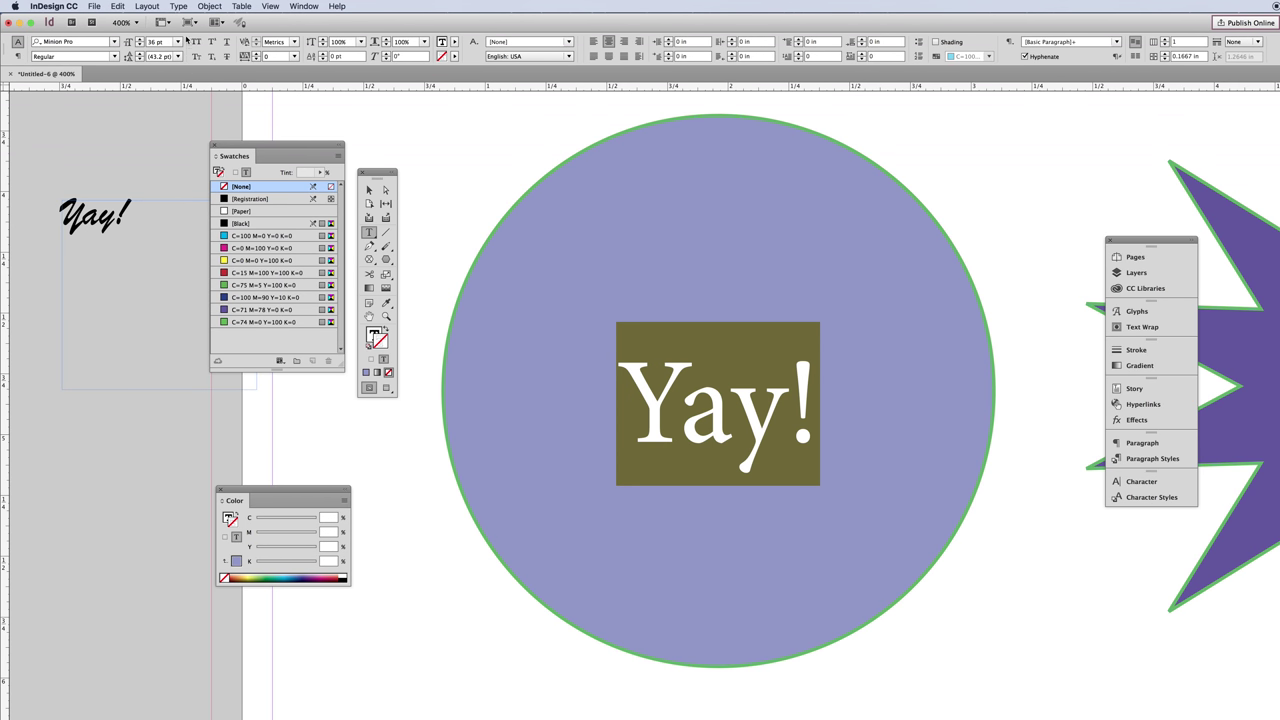
click(179, 41)
click(168, 202)
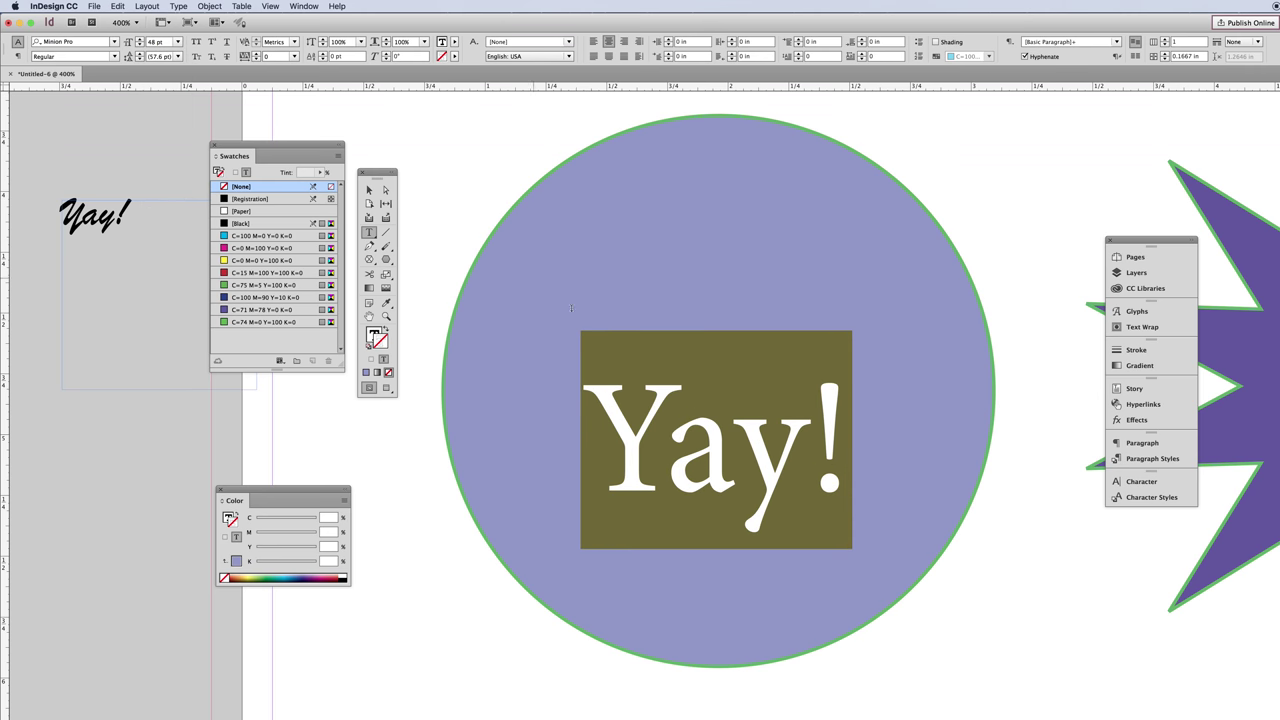
Step: Remove one blank line above "Yay!" to raise it within the circle, and reselect the word
click(624, 347)
key(Up)
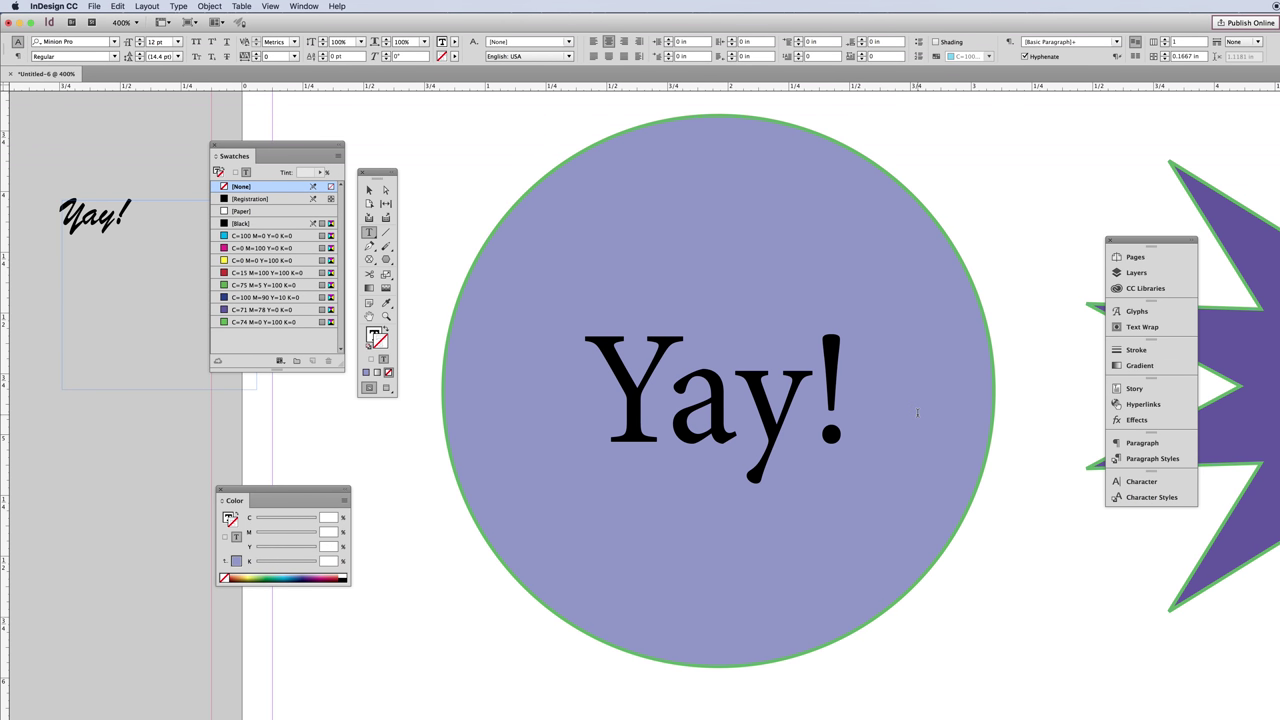
drag(866, 392, 537, 364)
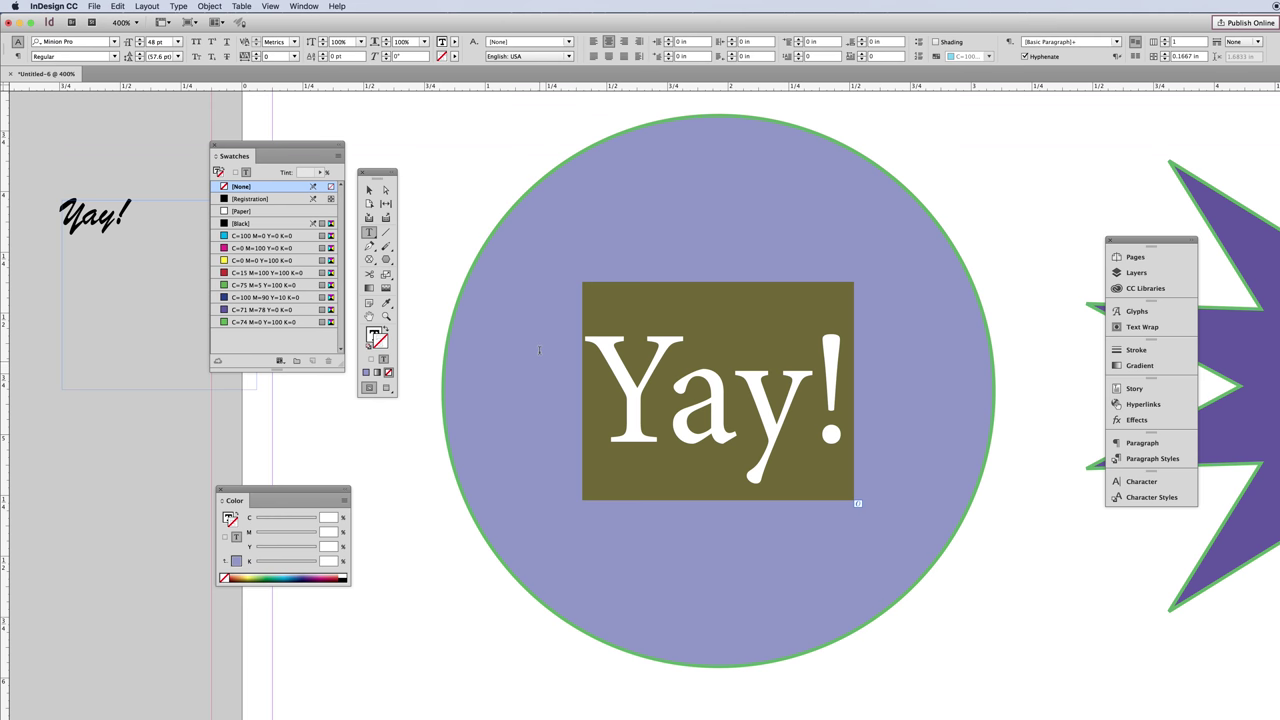
Step: Select the circle as a frame and make the fill and stroke controls affect its text instead of the frame
click(369, 190)
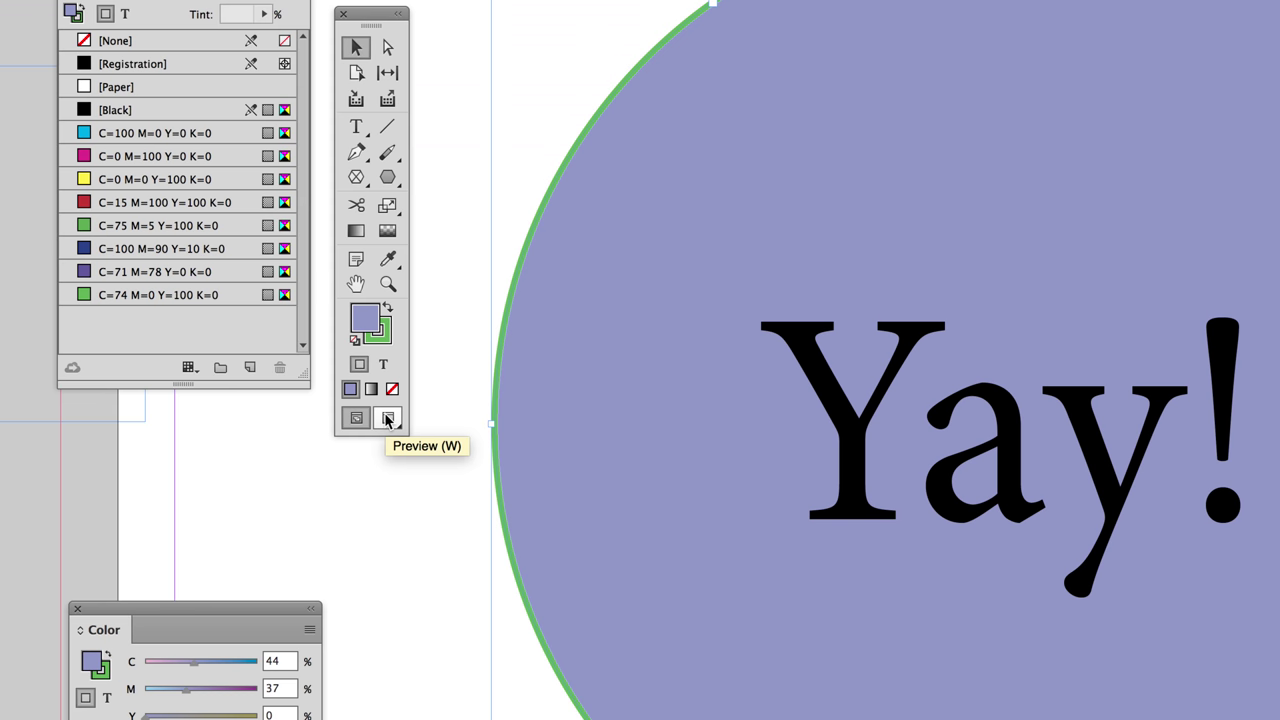
click(383, 364)
click(364, 318)
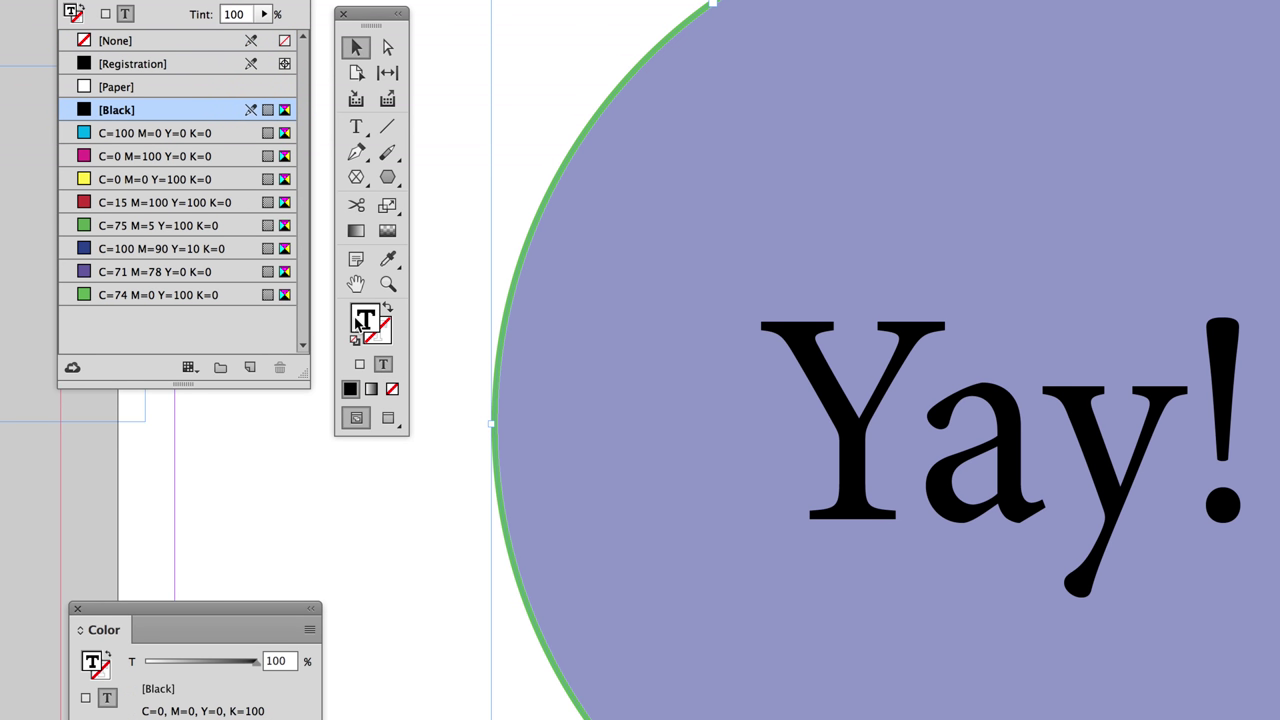
click(390, 341)
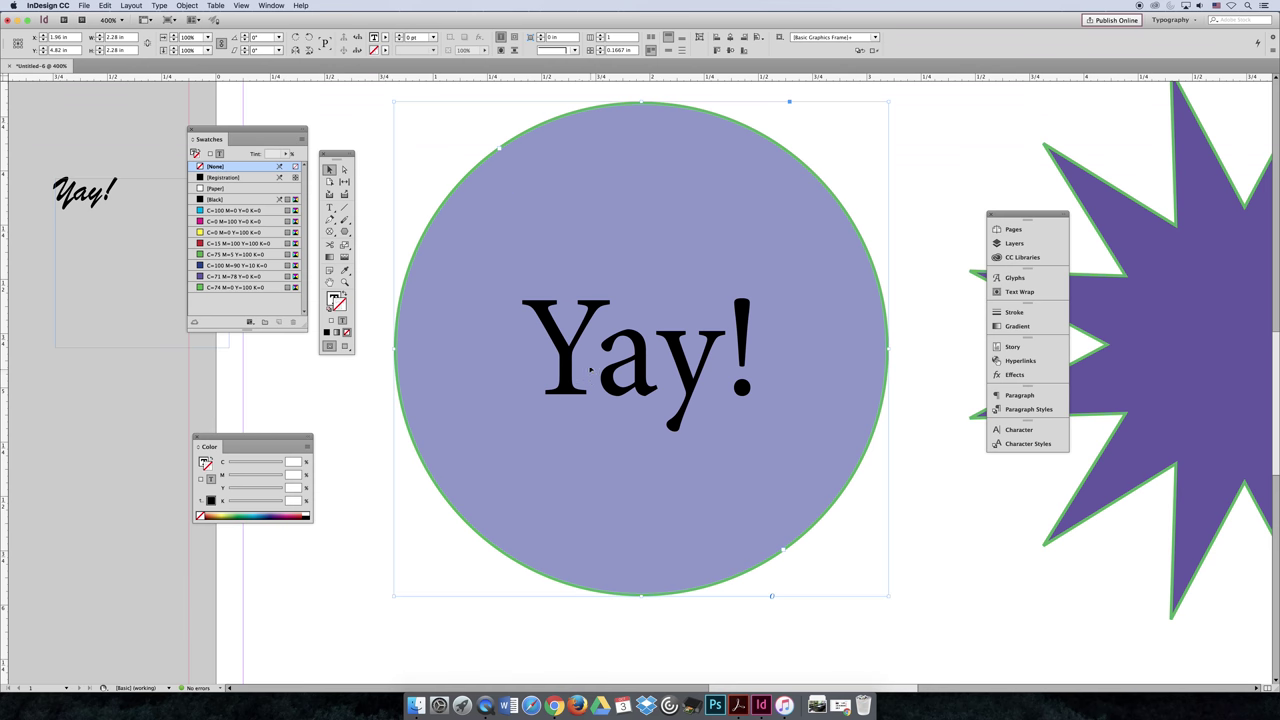
Step: Enter the circle's text with the Type tool and select the whole word "Yay!"
double_click(585, 322)
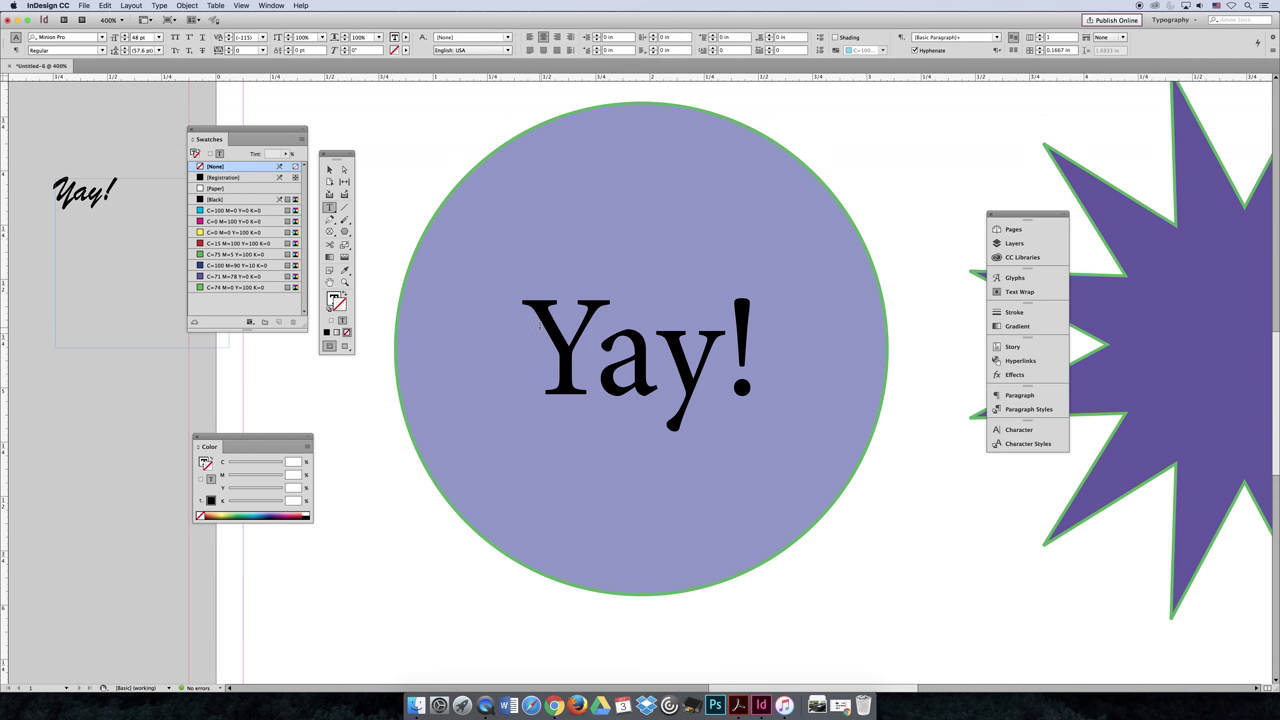
drag(521, 328, 780, 341)
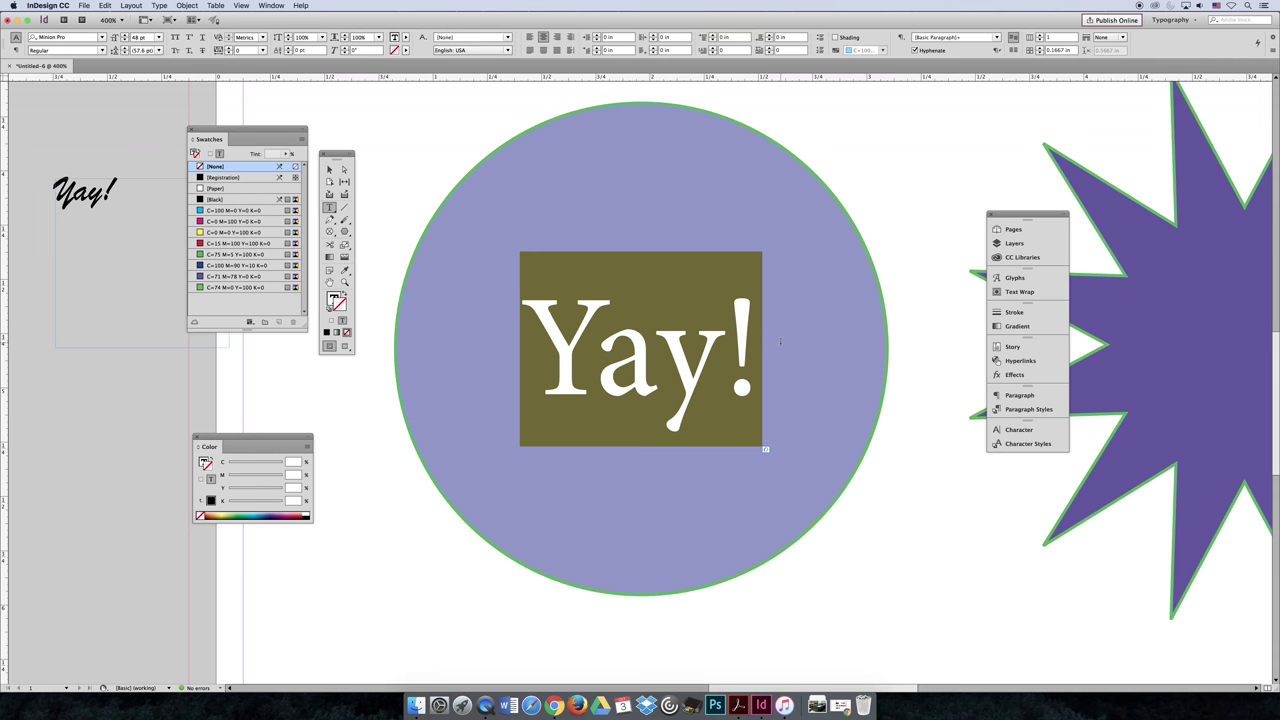
click(669, 258)
drag(598, 356, 557, 356)
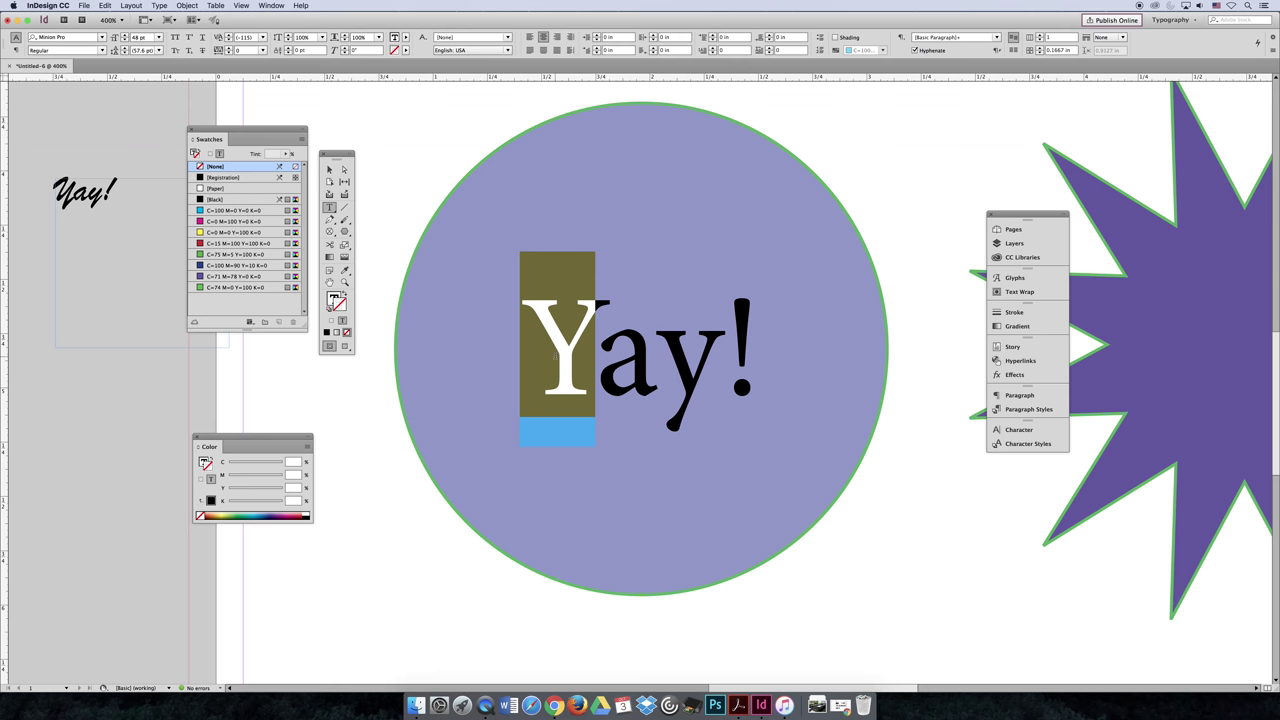
click(663, 345)
drag(663, 345, 540, 352)
double_click(686, 356)
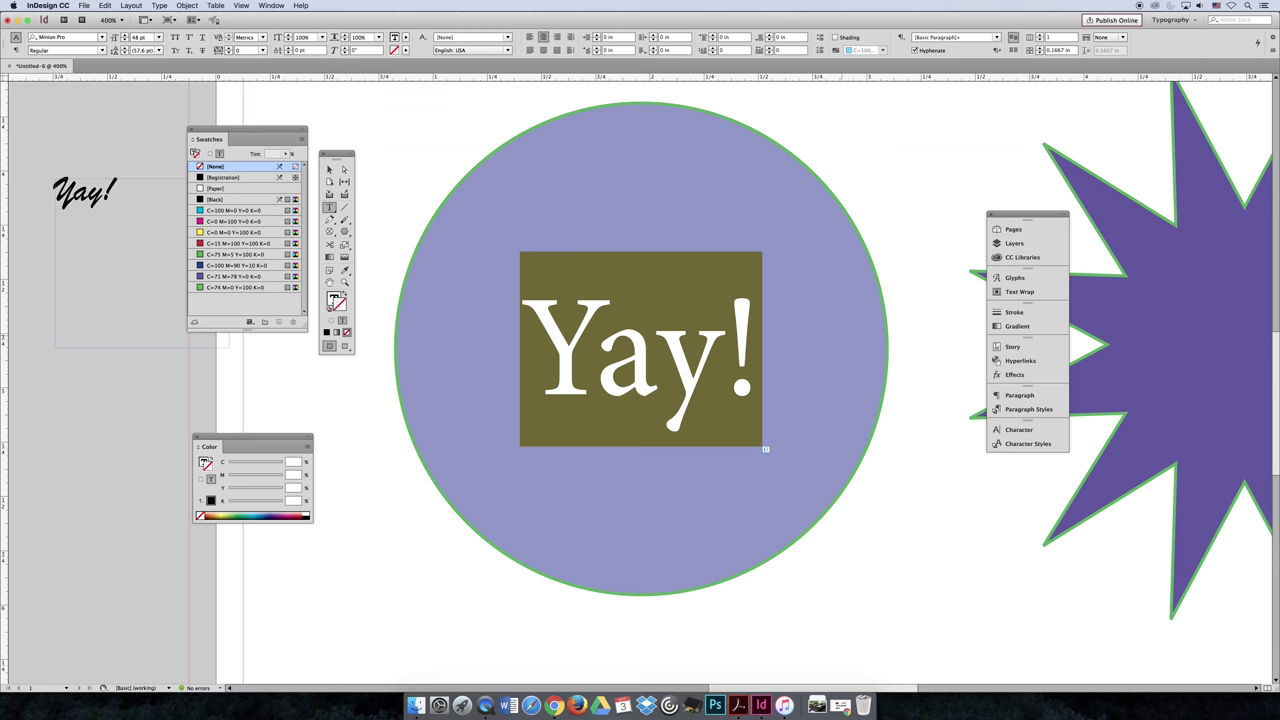
click(657, 350)
drag(657, 350, 596, 350)
drag(748, 358, 536, 340)
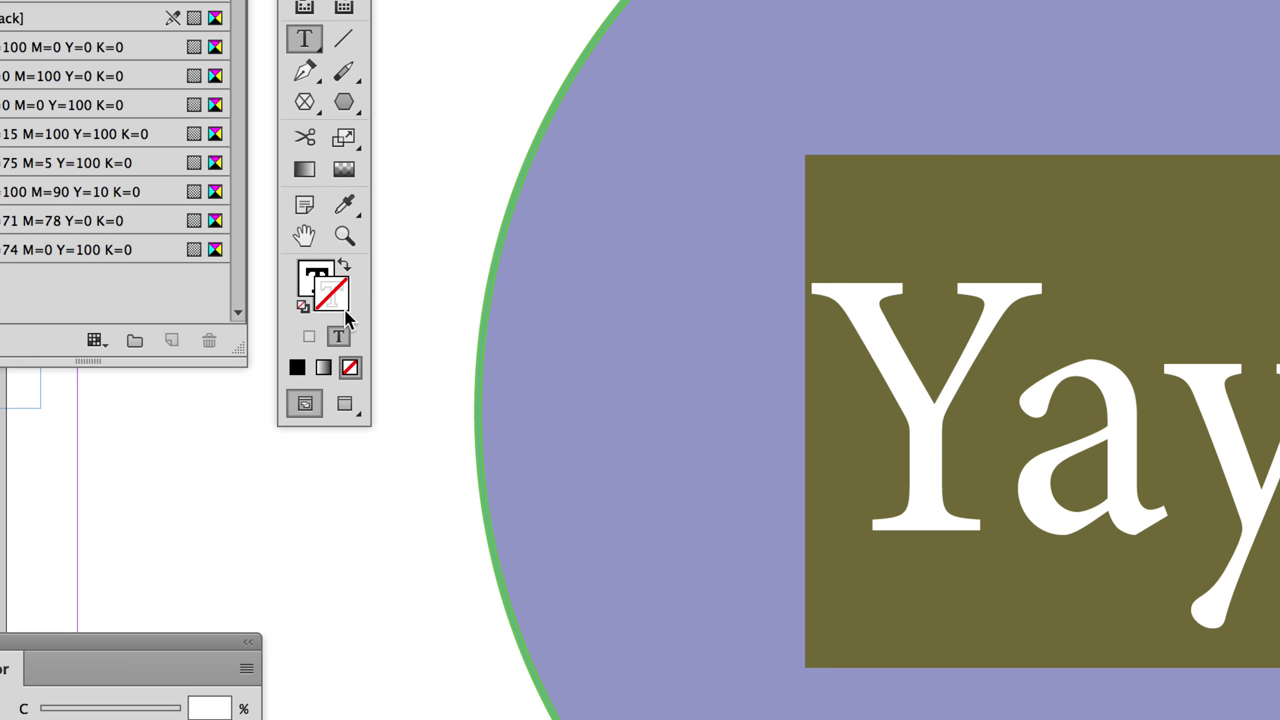
Step: Set the fill colour of the circle's text to yellow #dfe02b with the Color Picker
click(312, 278)
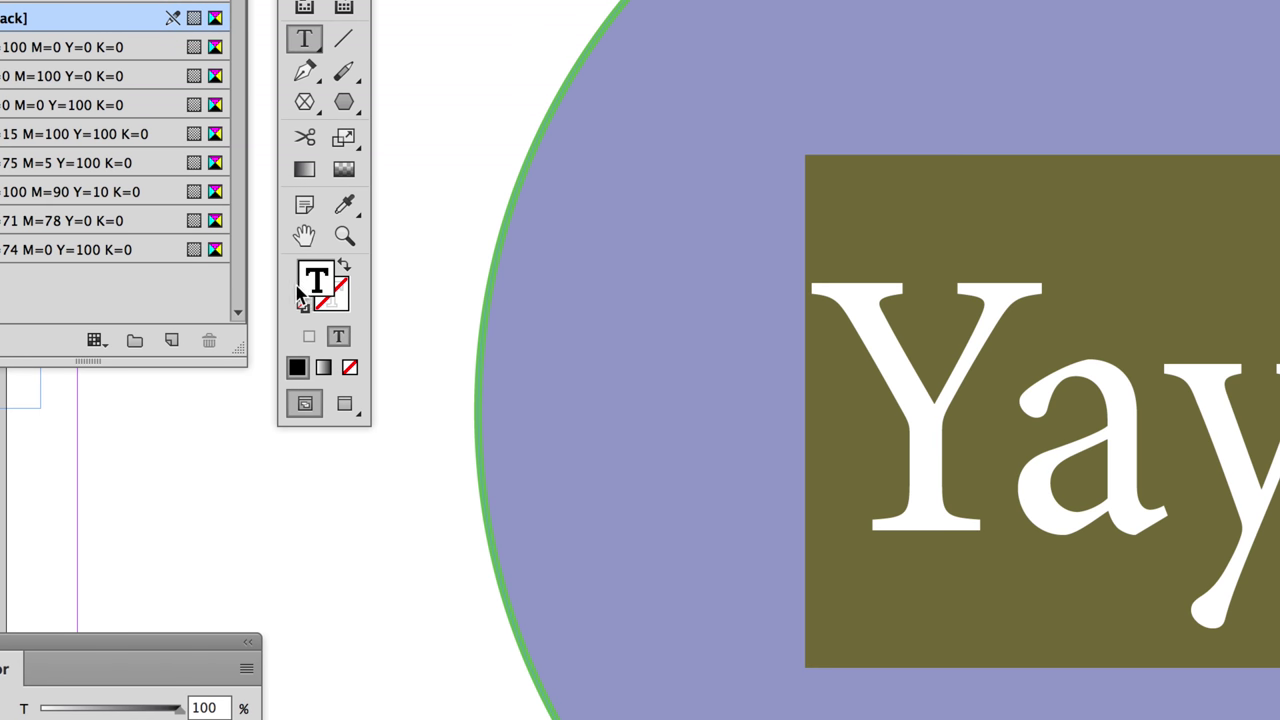
click(334, 300)
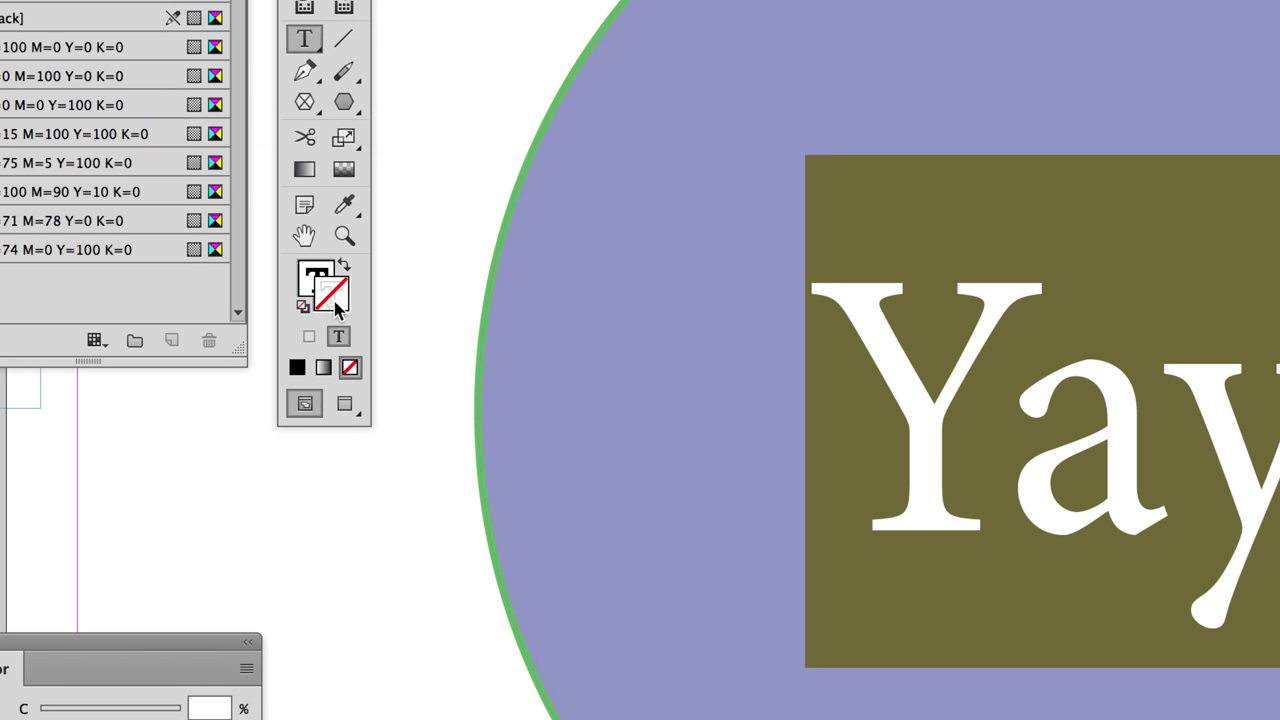
double_click(308, 284)
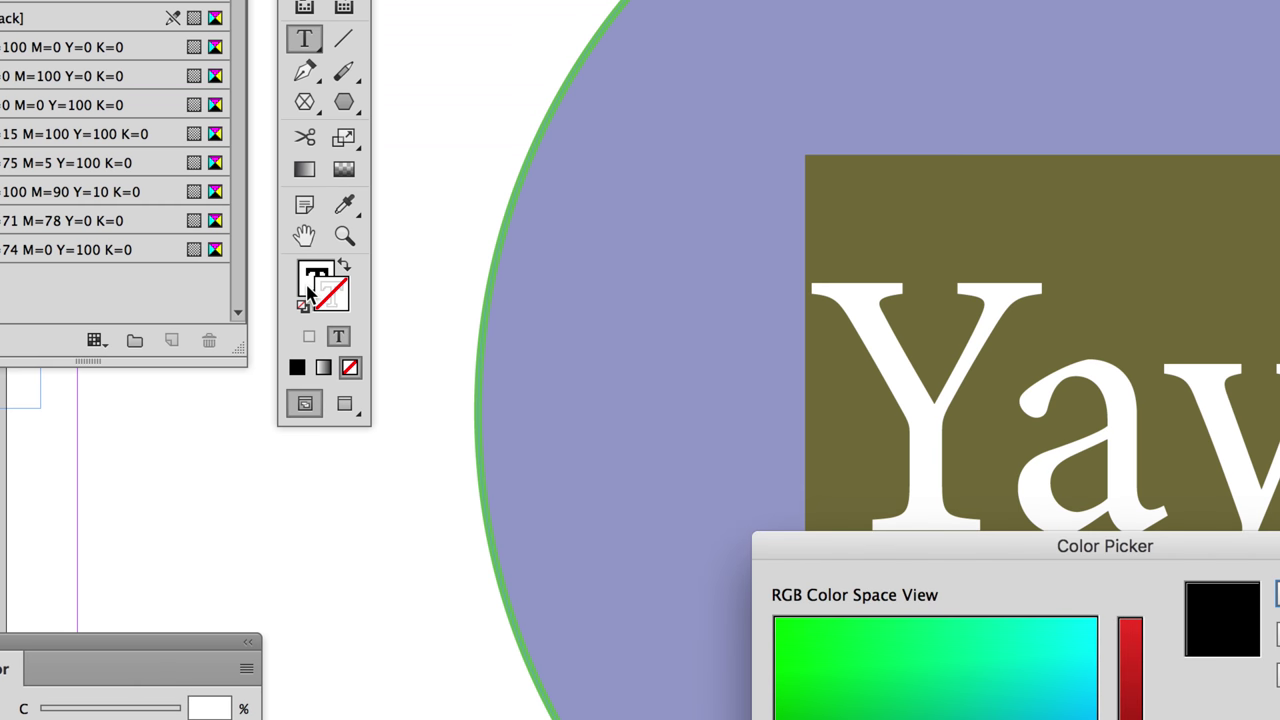
drag(808, 551, 500, 197)
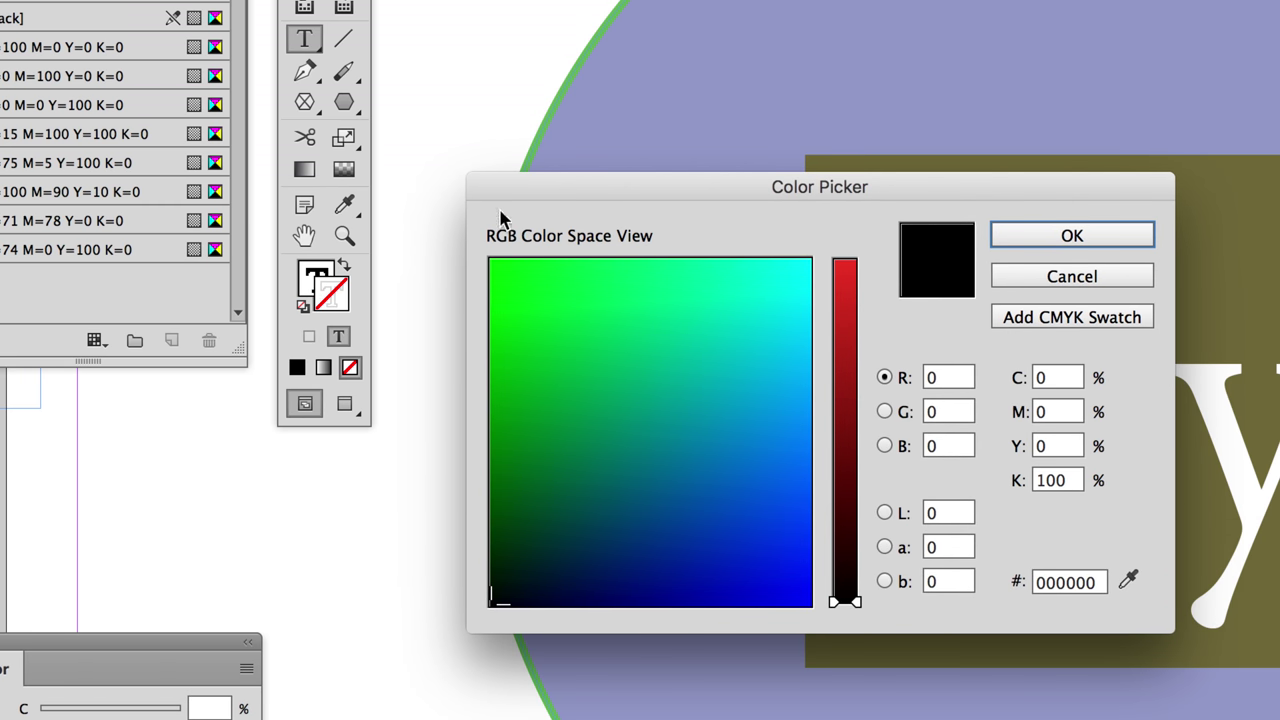
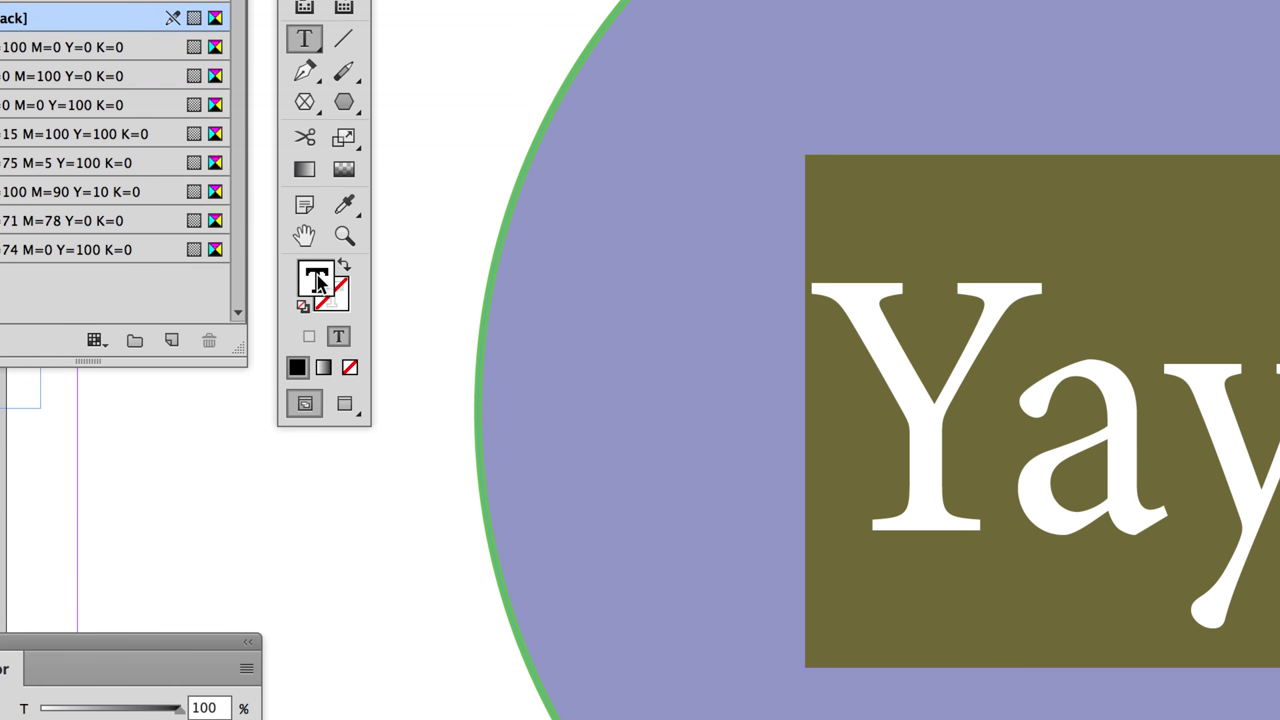
double_click(316, 281)
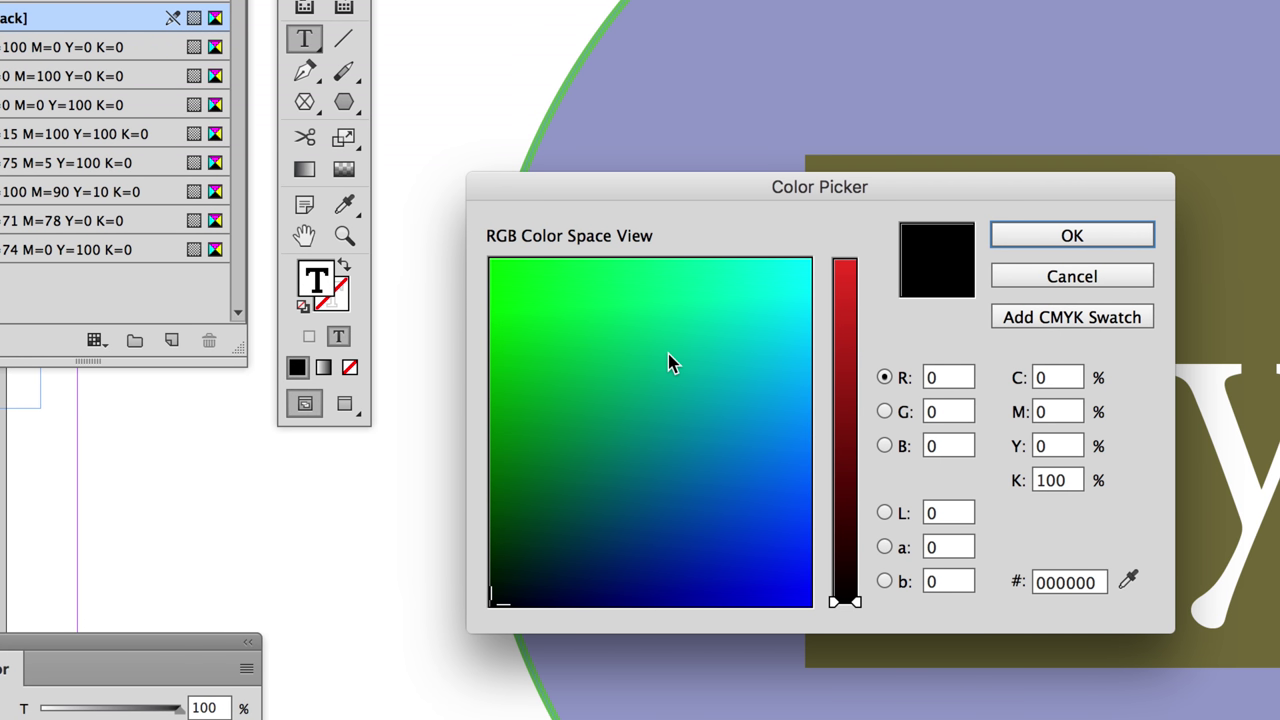
click(846, 303)
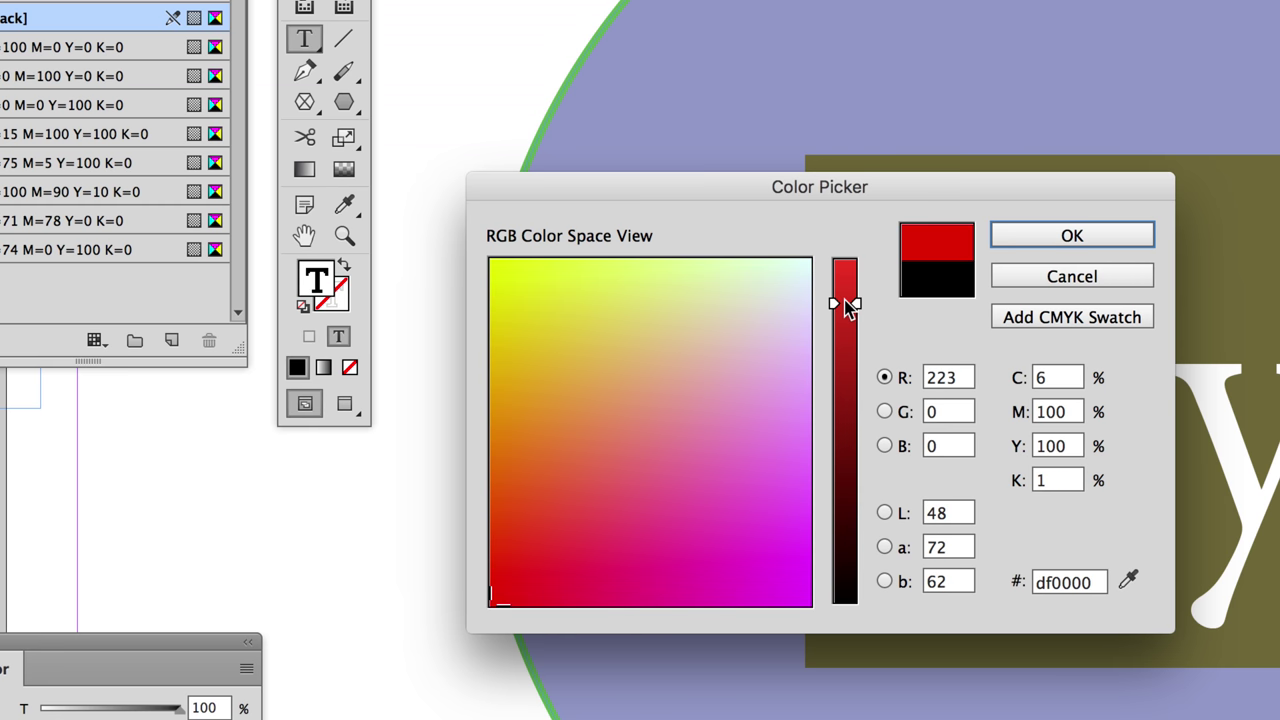
click(525, 277)
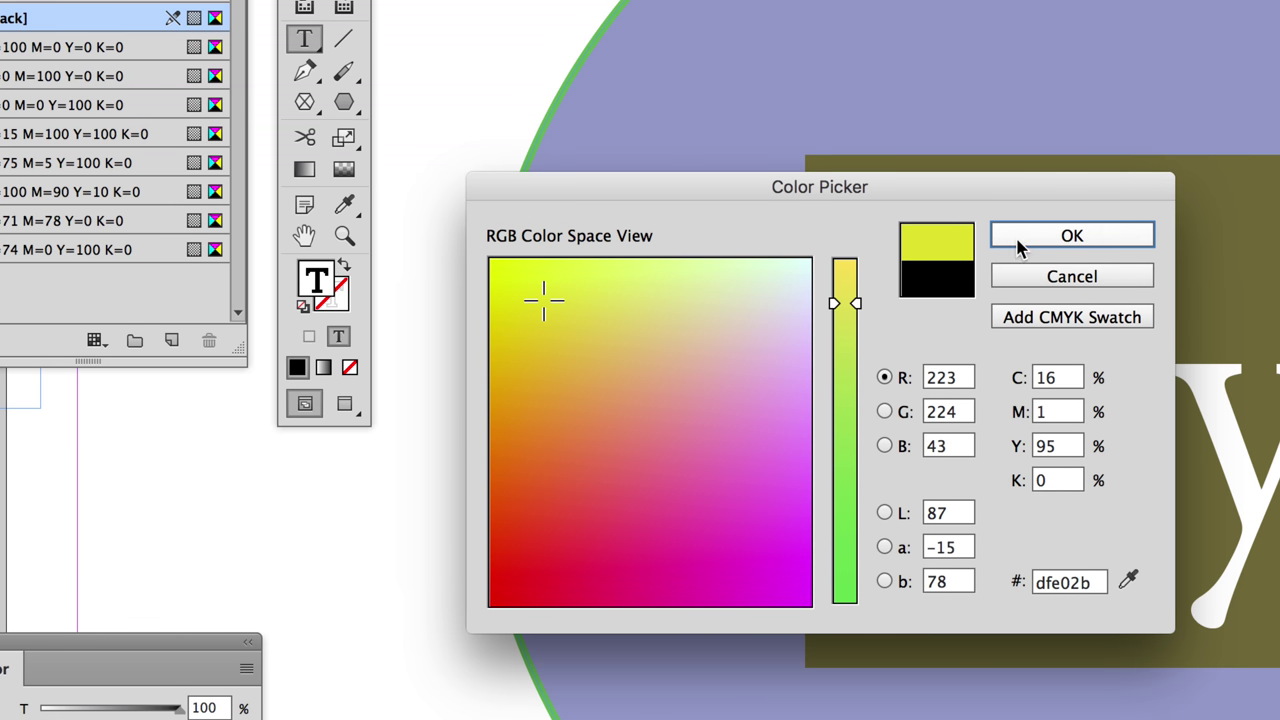
click(1022, 240)
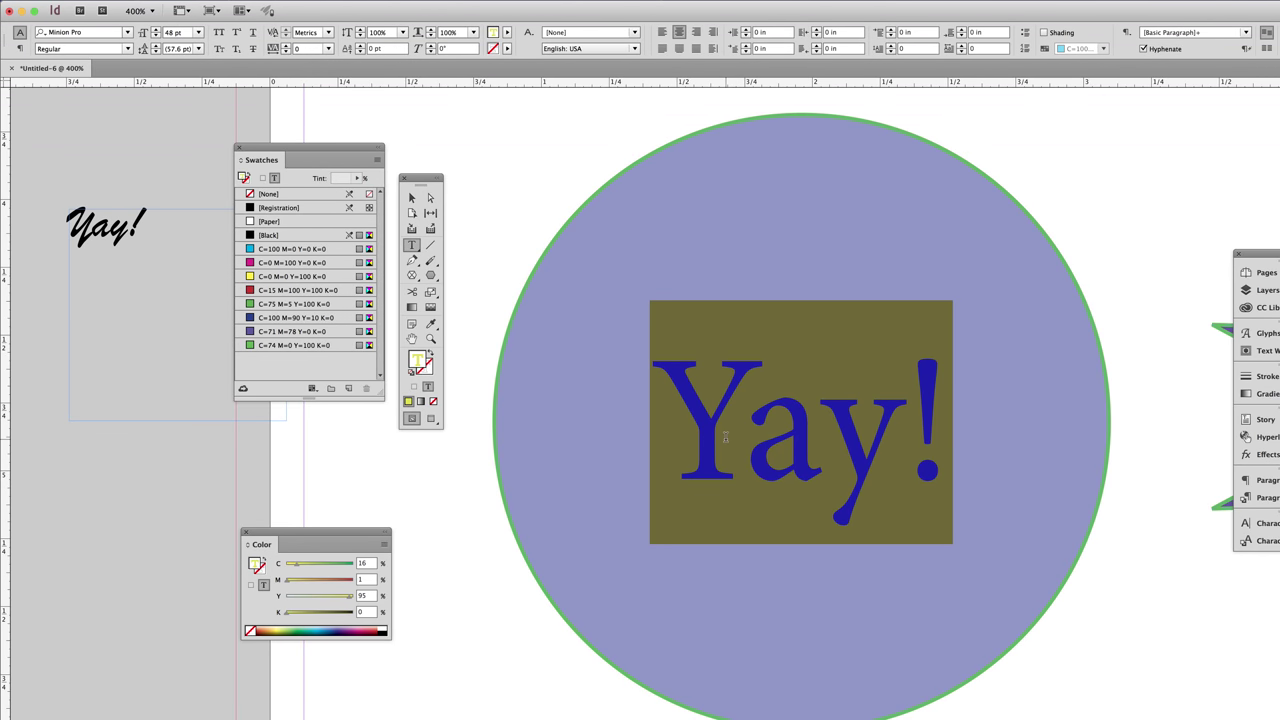
Step: Give the circle's text a lime green #98e02d stroke with the Color Picker and deselect the word
click(726, 437)
double_click(866, 432)
click(866, 432)
click(426, 368)
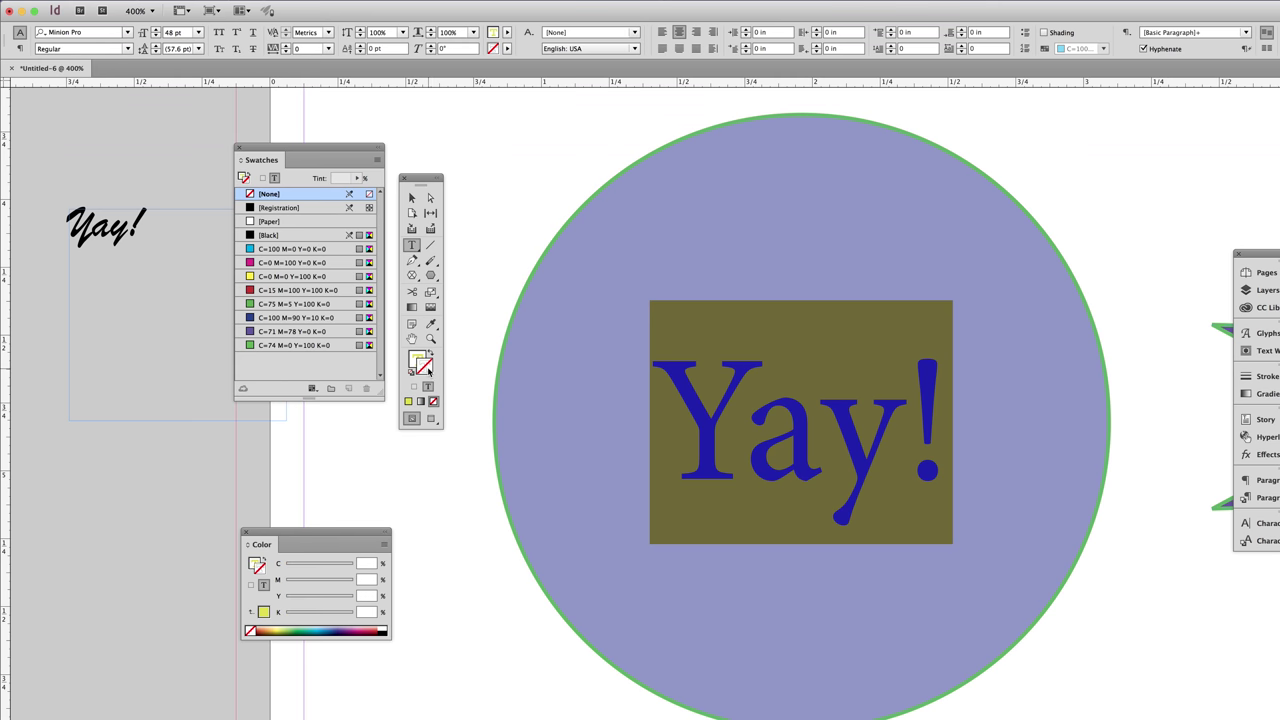
double_click(428, 370)
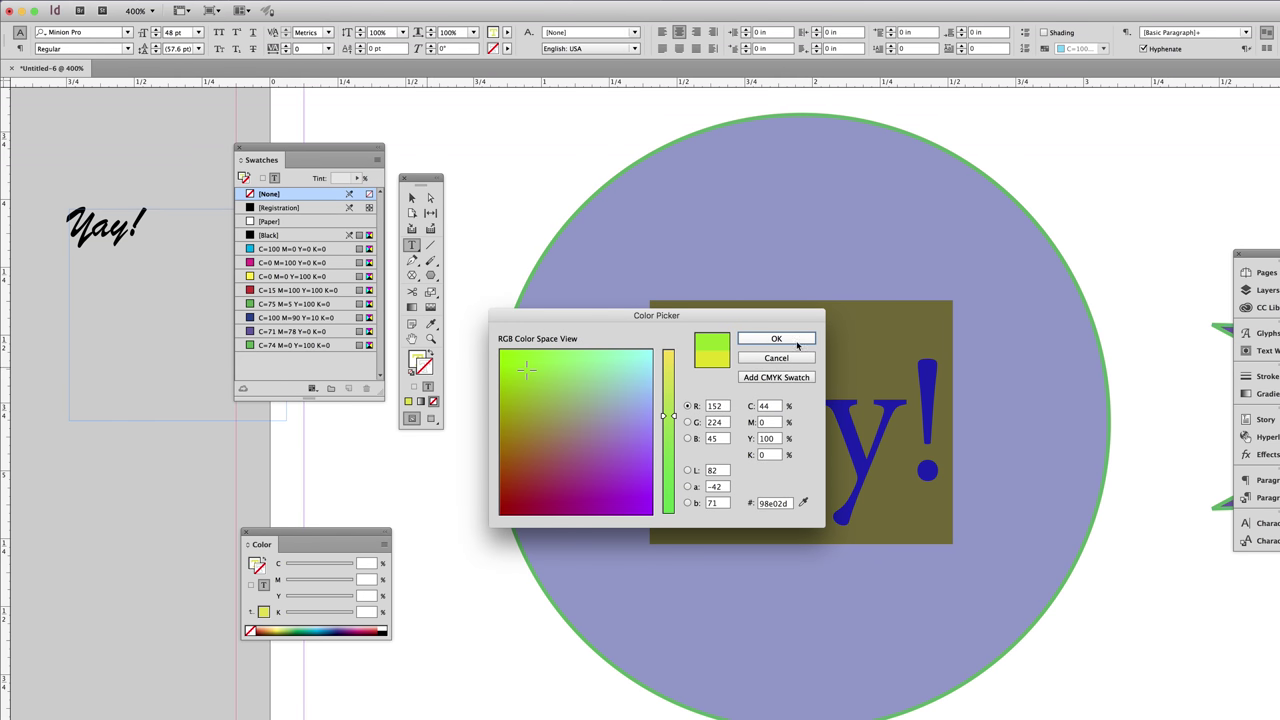
click(796, 338)
click(793, 464)
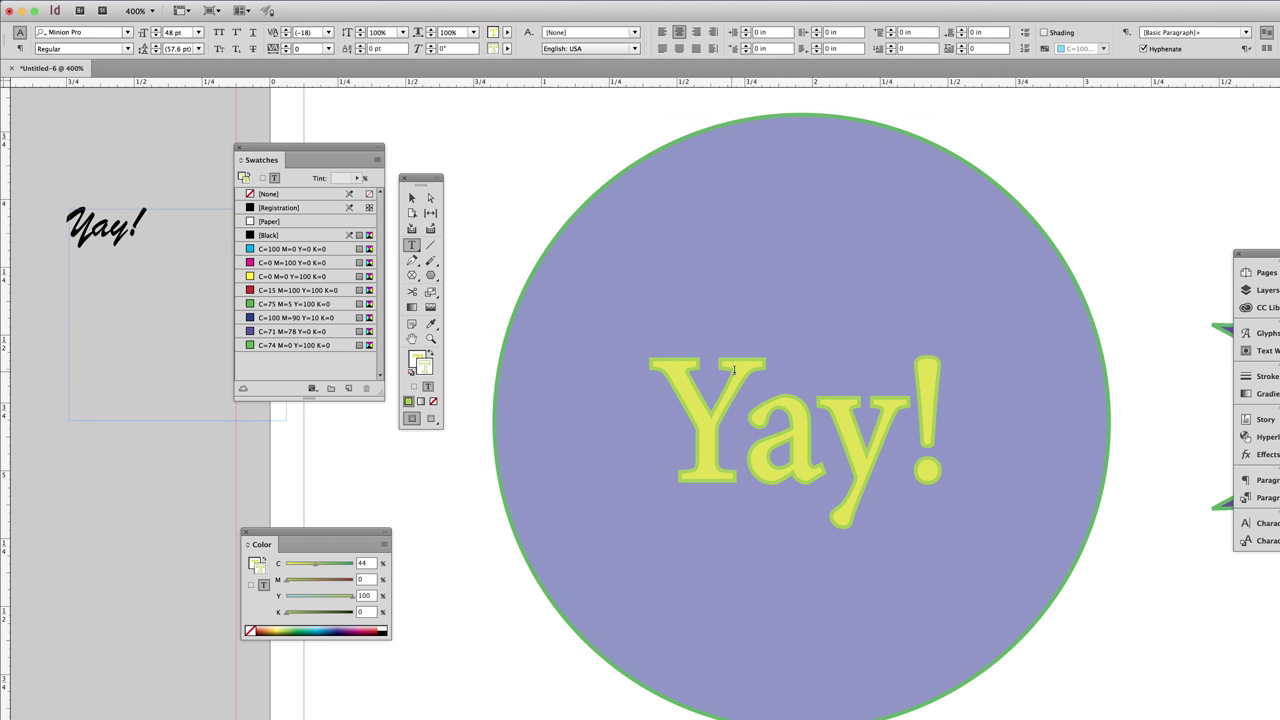
Step: Apply the green swatch C=74 M=0 Y=100 K=0 to the stroke of the circle's "Yay!" text
key(super+a)
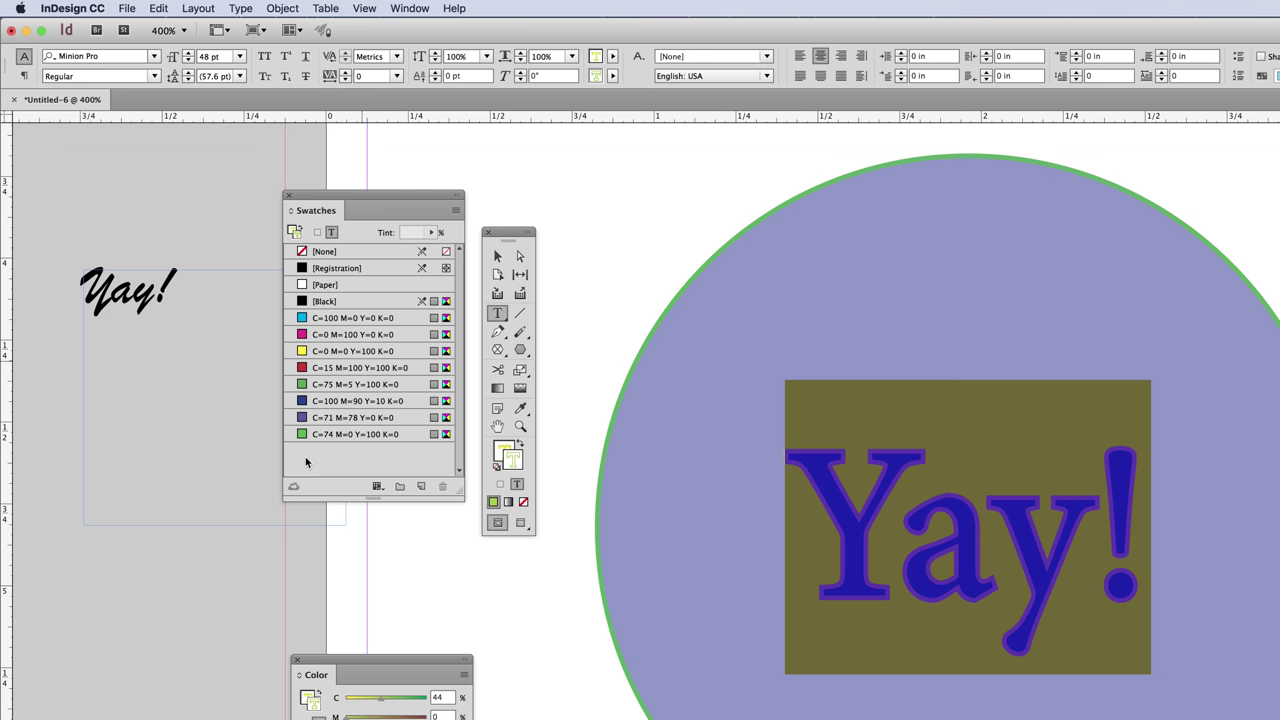
click(308, 434)
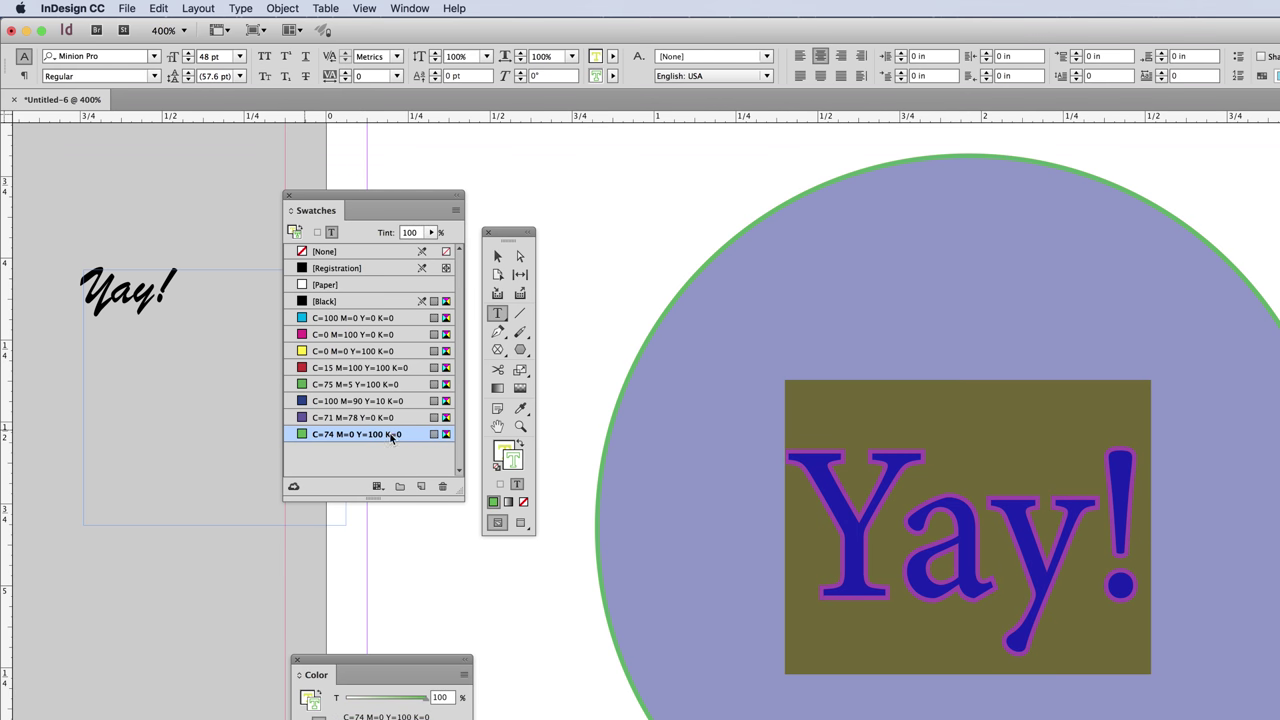
click(942, 452)
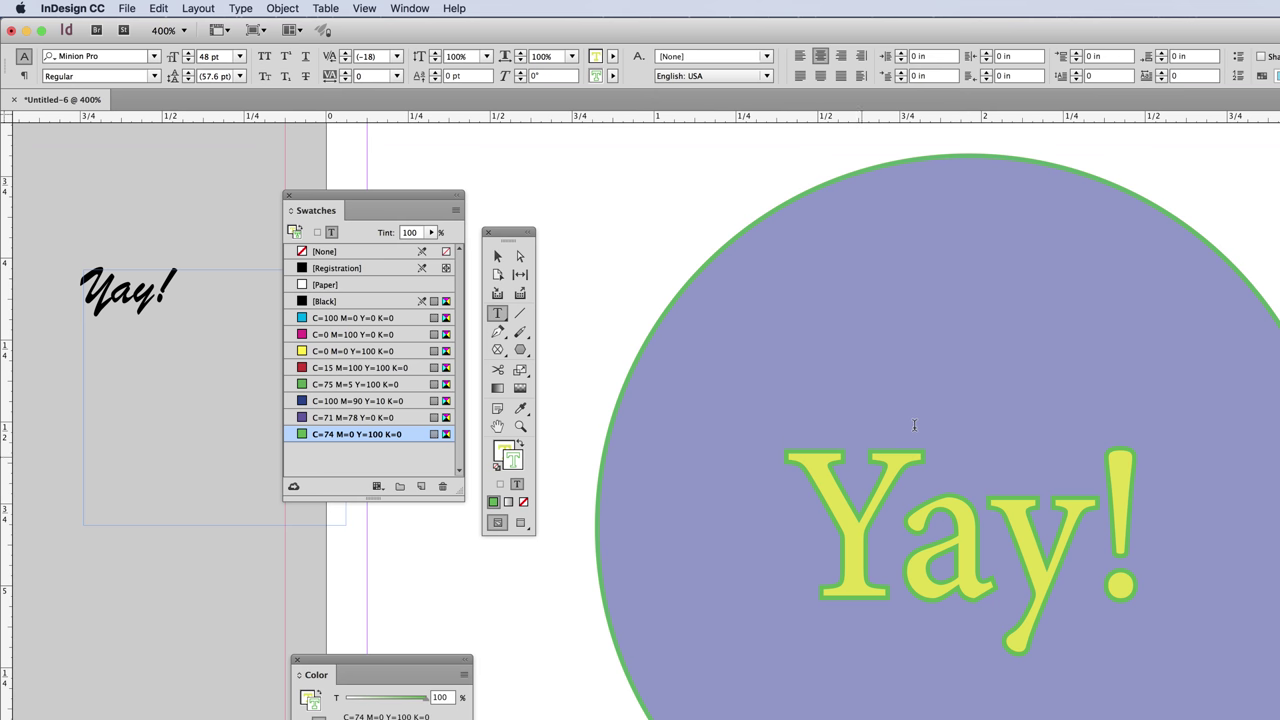
Step: Try the blue swatch C=100 M=90 Y=10 K=0 on the text's stroke and undo the change
drag(788, 492, 1175, 497)
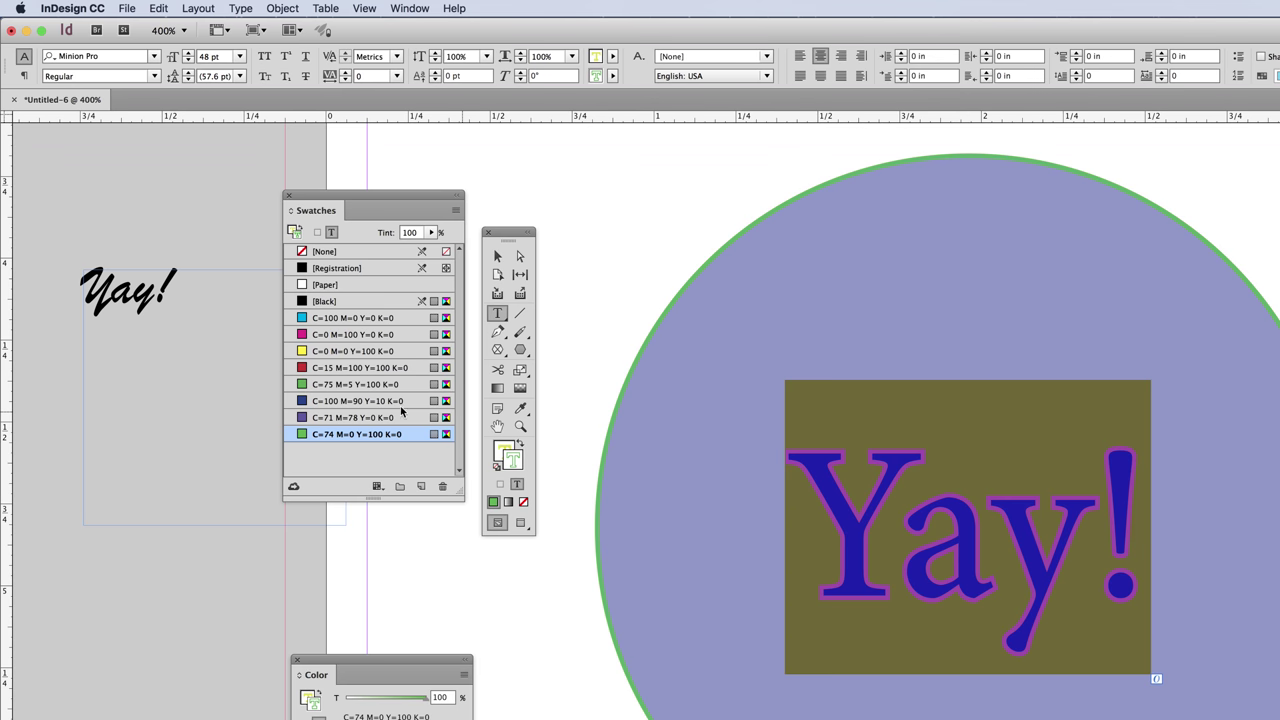
click(300, 401)
click(927, 537)
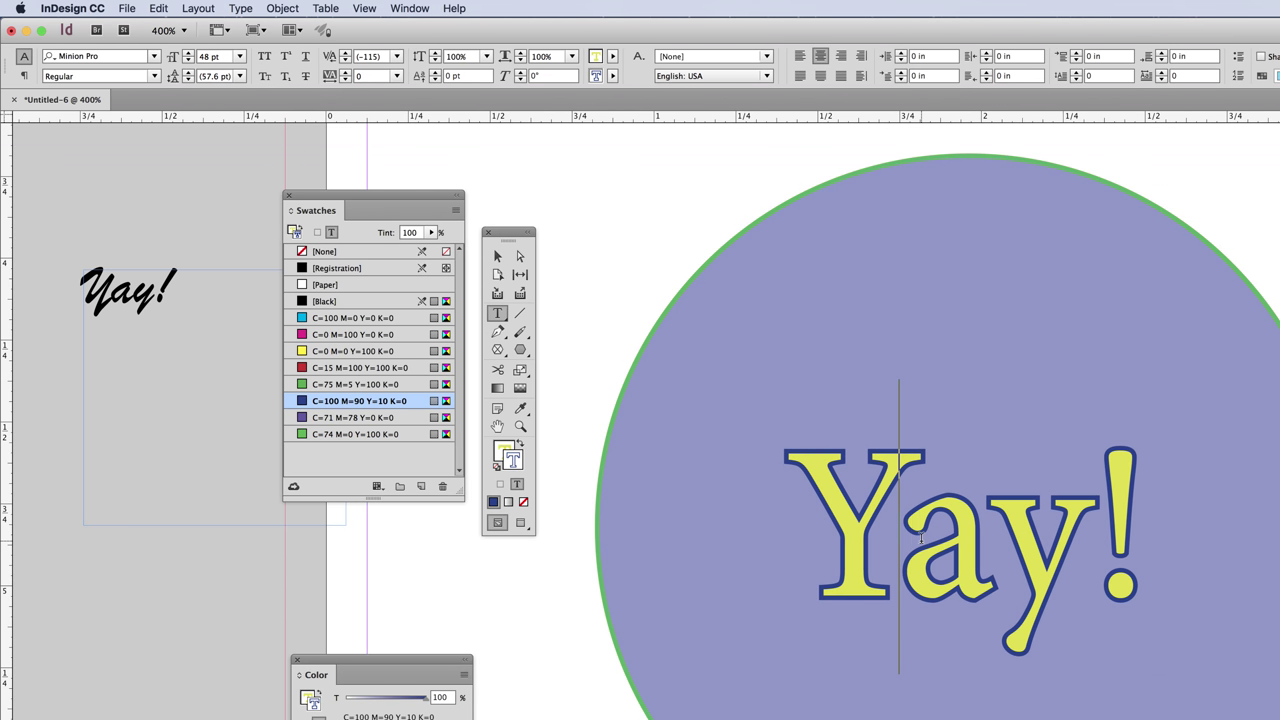
key(super+z)
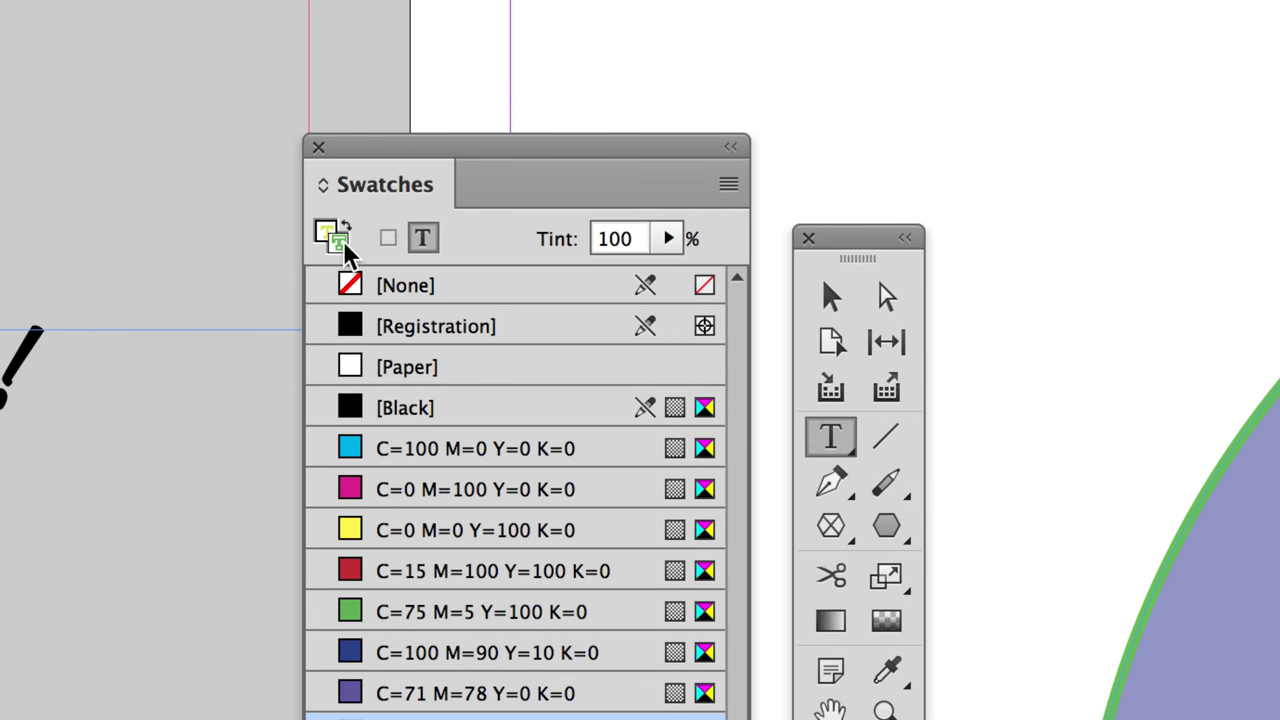
Step: Switch to the text's fill and apply the blue swatch C=100 M=90 Y=10 K=0
click(324, 238)
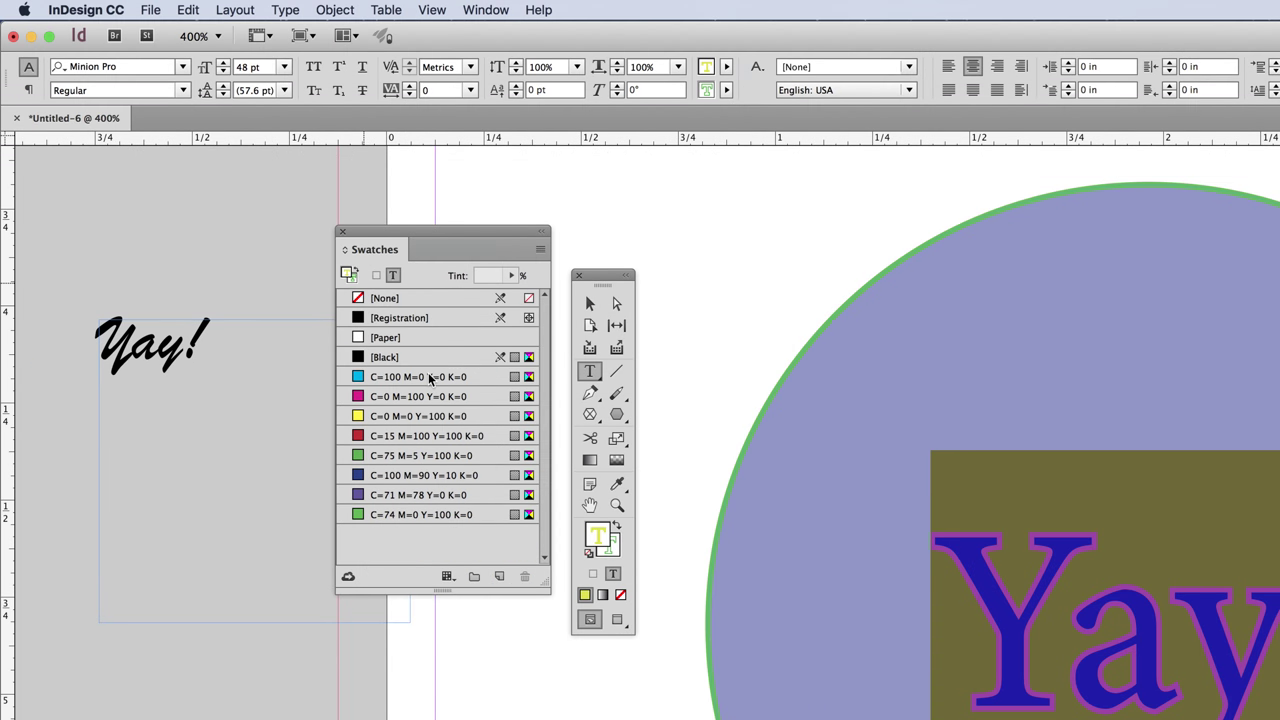
click(366, 476)
click(801, 348)
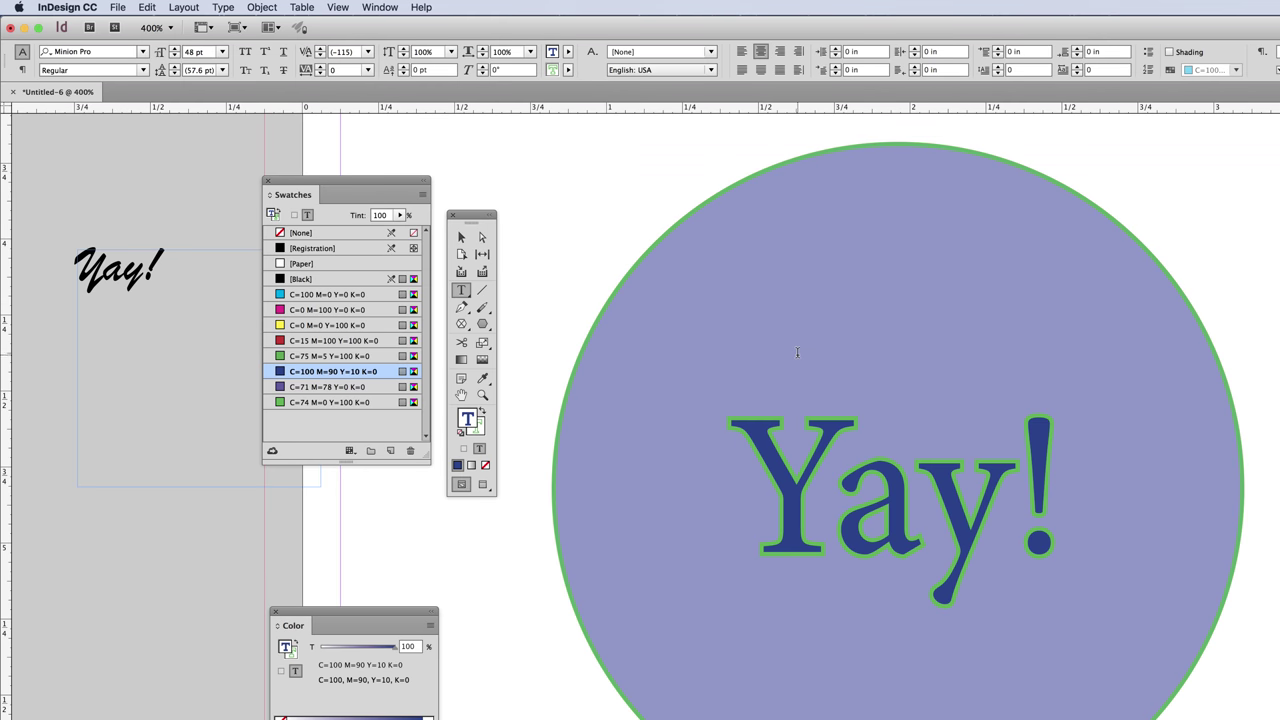
Step: Reselect the word "Yay!" in the circle and fill it with the purple swatch C=71 M=78 Y=0 K=0
drag(751, 470, 1047, 468)
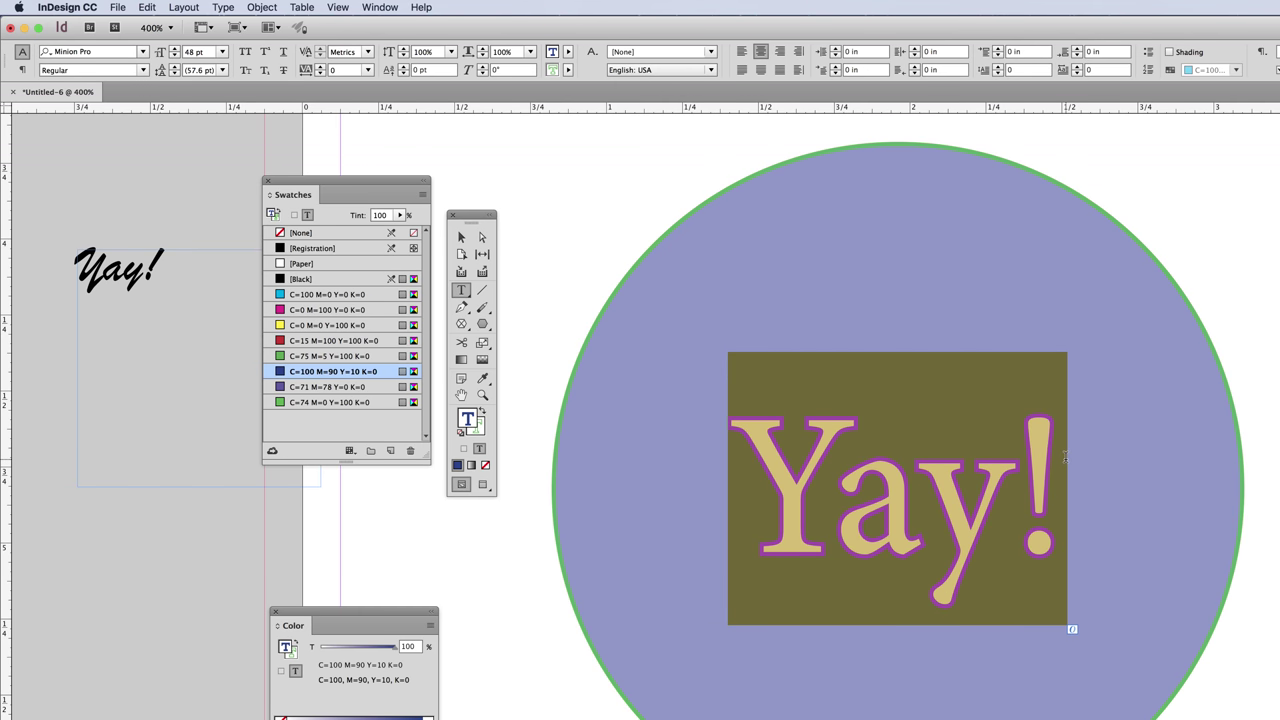
click(860, 402)
drag(740, 465, 1200, 485)
click(282, 388)
key(Left)
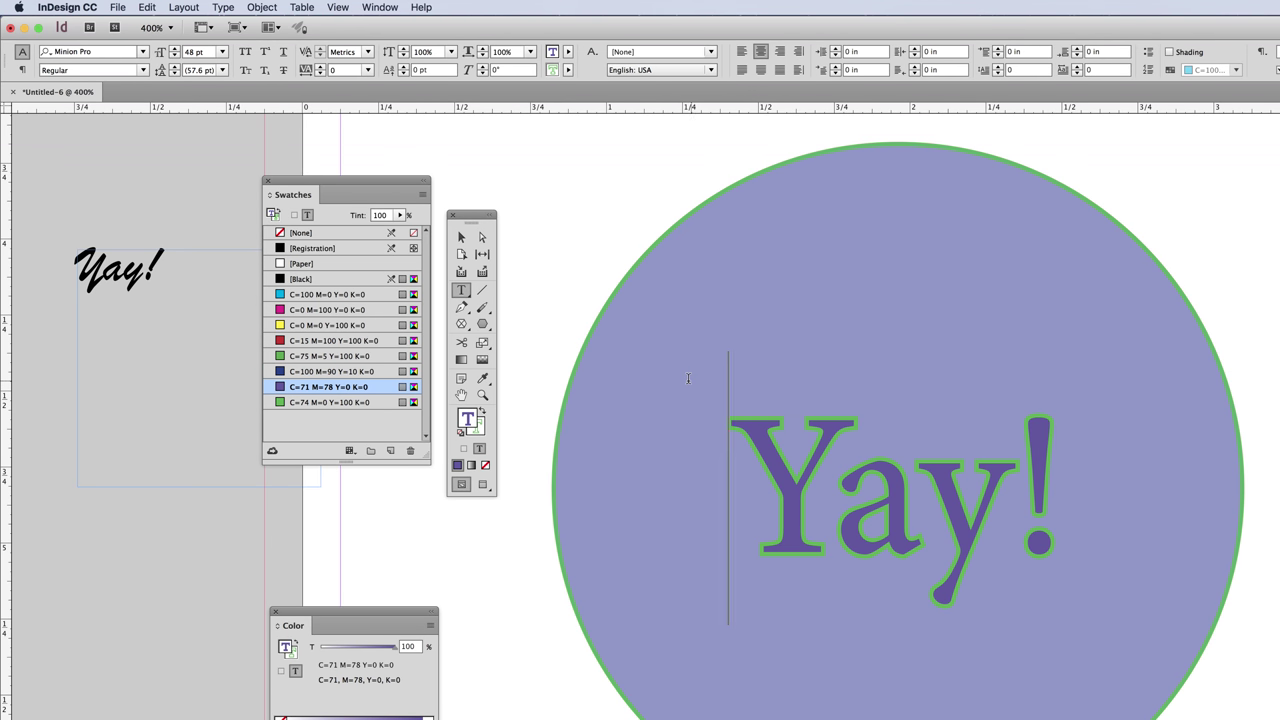
Step: Select the circle as a frame, fill it with the purple swatch C=71 M=78 Y=0 K=0, and deselect it
key(shift+Right)
key(shift+Right)
key(shift+End)
key(Escape)
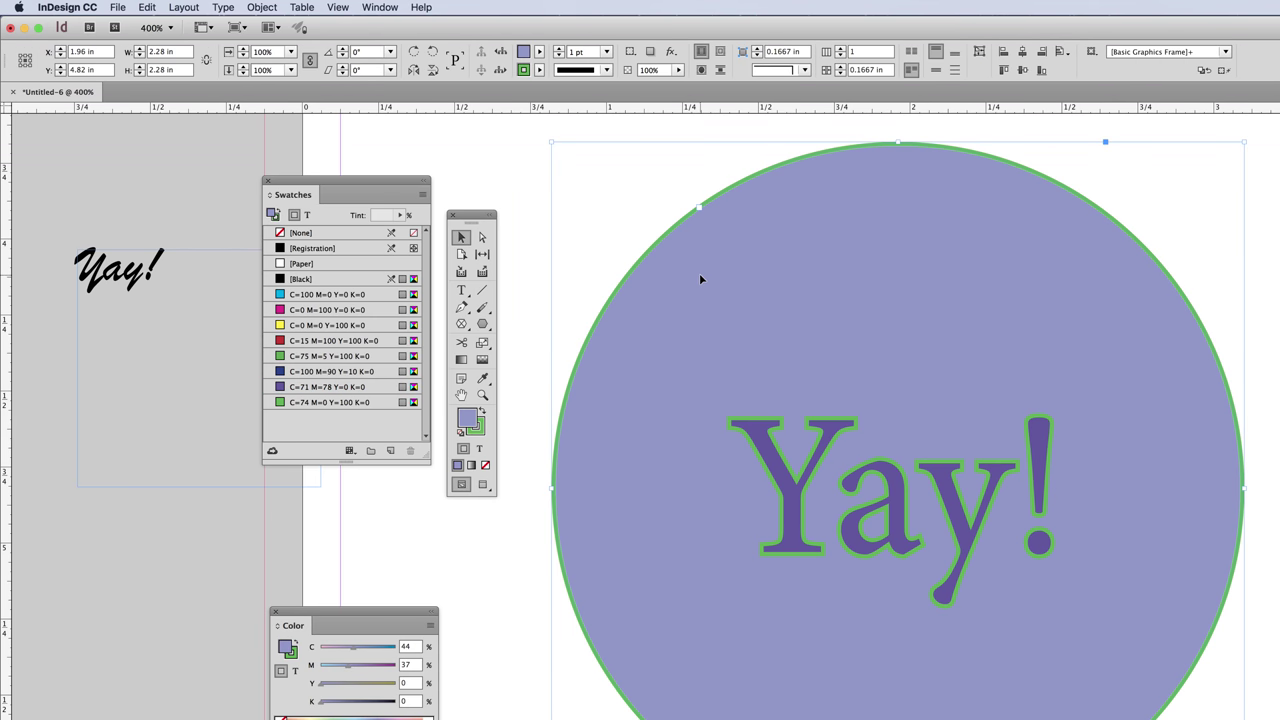
click(292, 387)
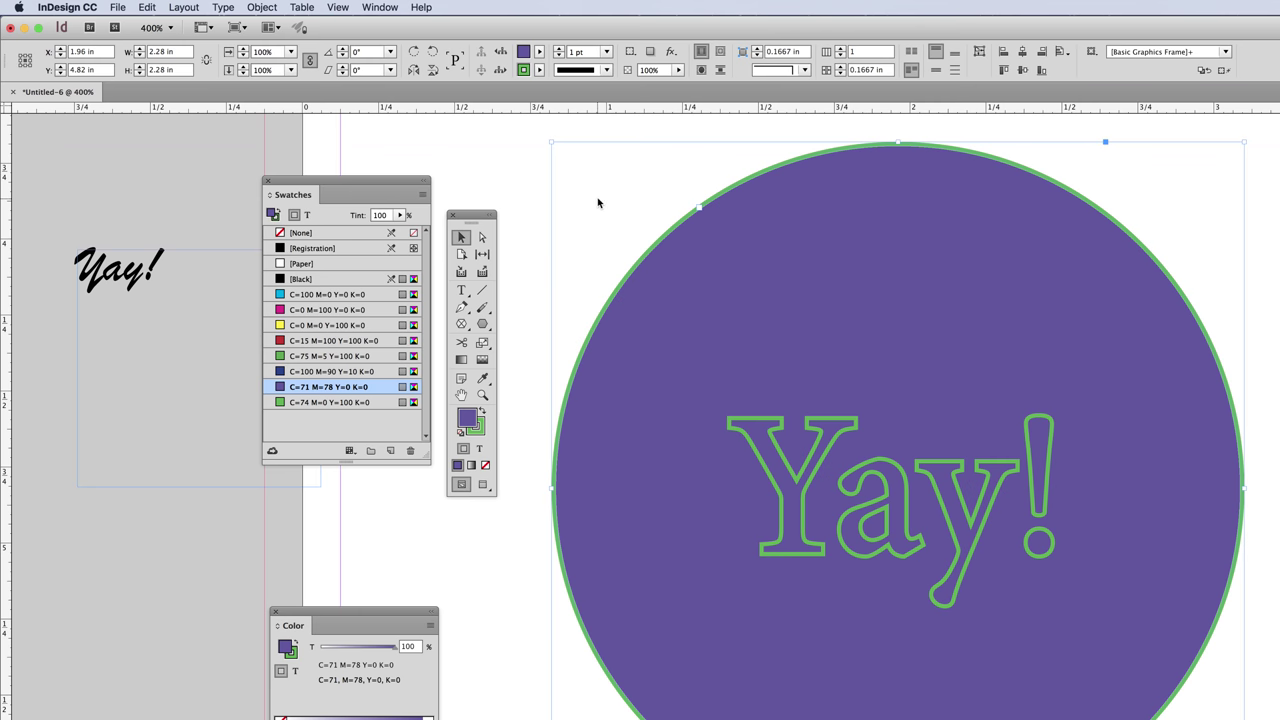
click(598, 203)
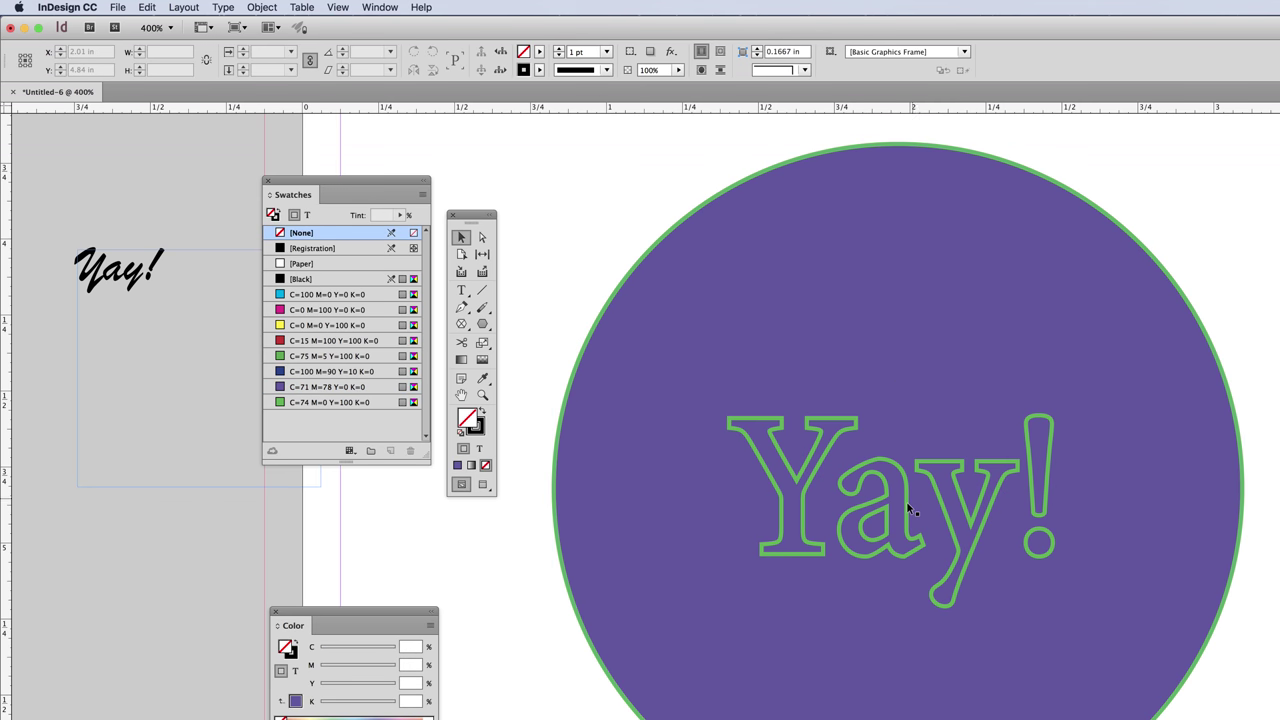
Step: Select all the circle's text and change its fill to a lighter purple, C=67 M=62 Y=0 K=0, with the Color Picker
double_click(784, 509)
key(super+a)
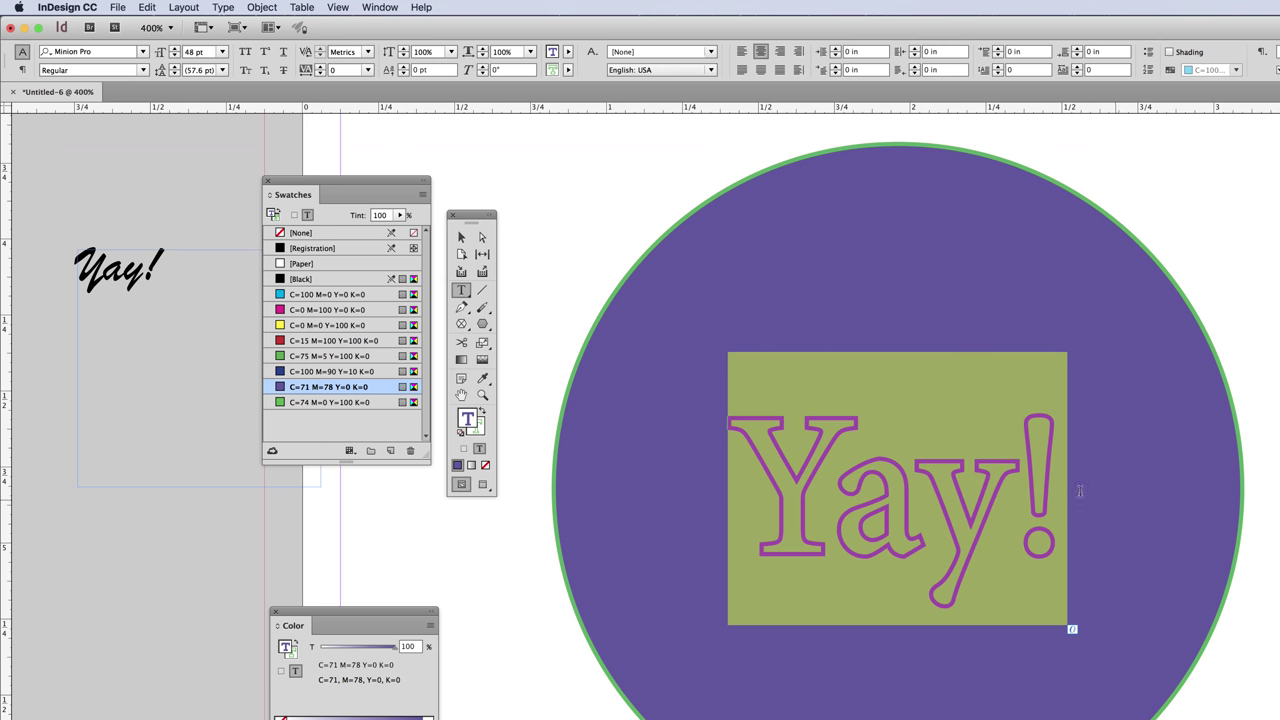
double_click(467, 420)
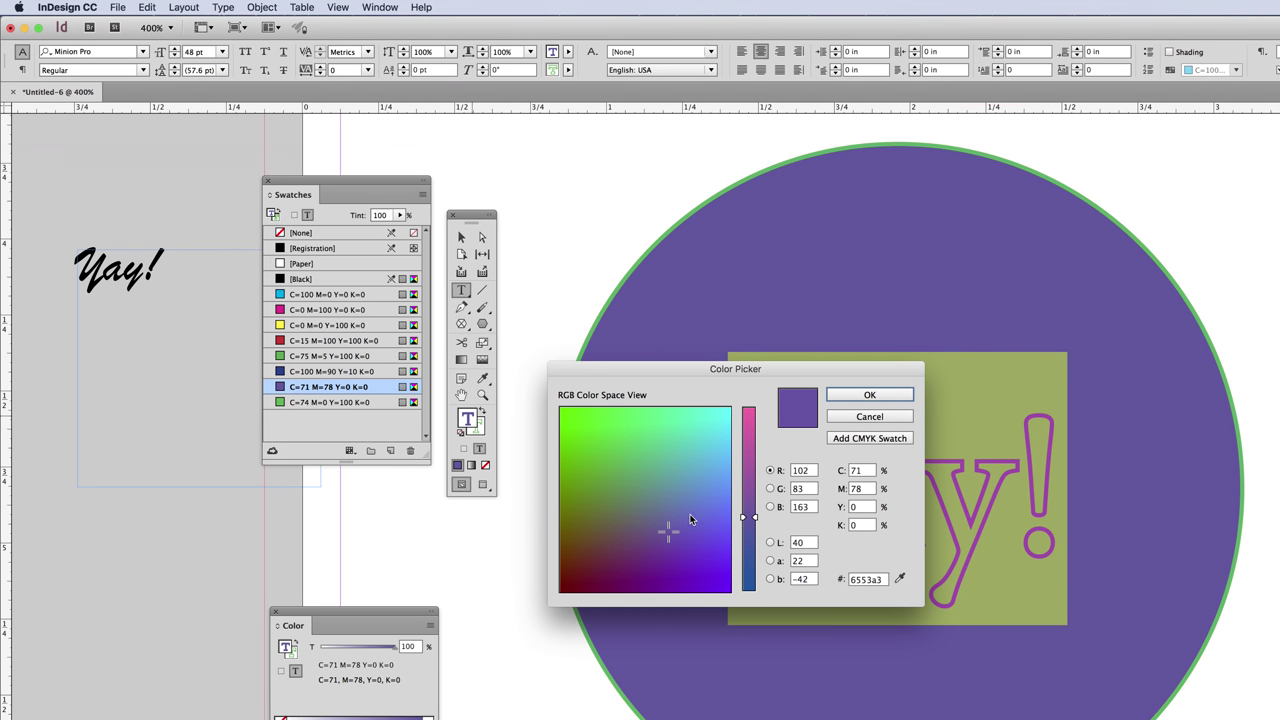
click(693, 518)
click(869, 395)
click(868, 480)
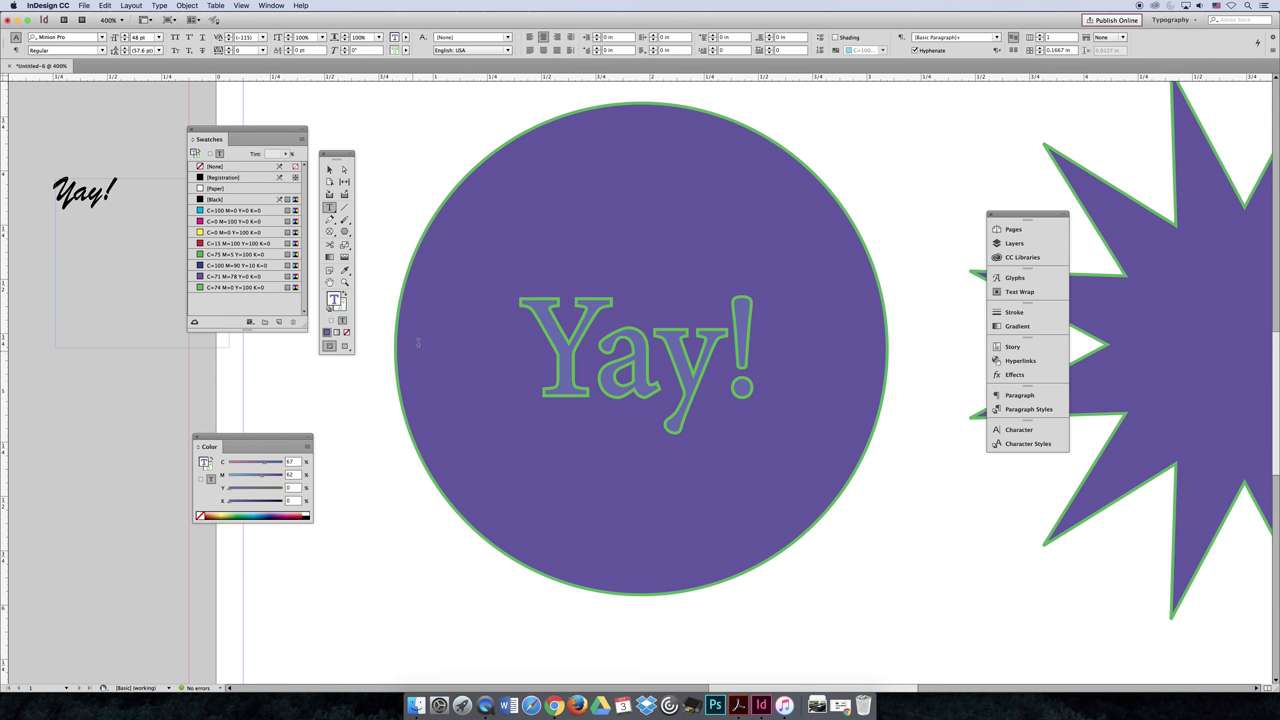
Step: Leave text editing in the circle and switch to Chrome to view the Using Type slide
key(Escape)
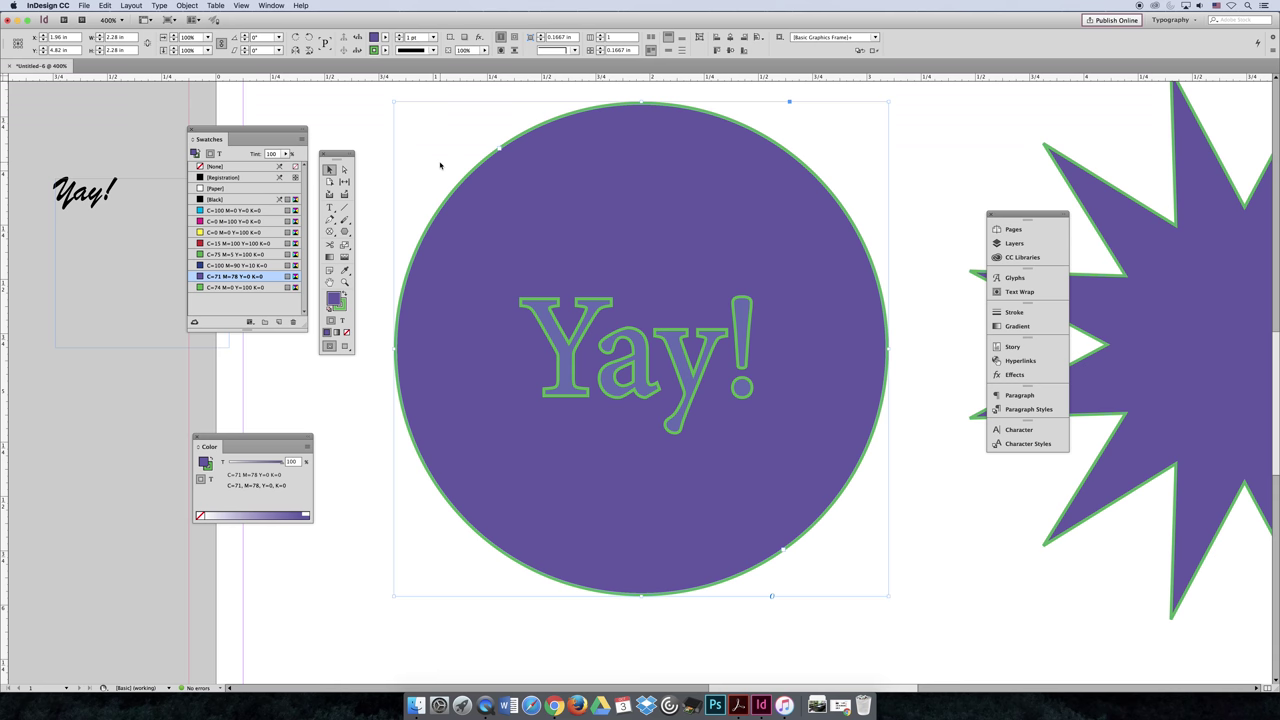
click(553, 705)
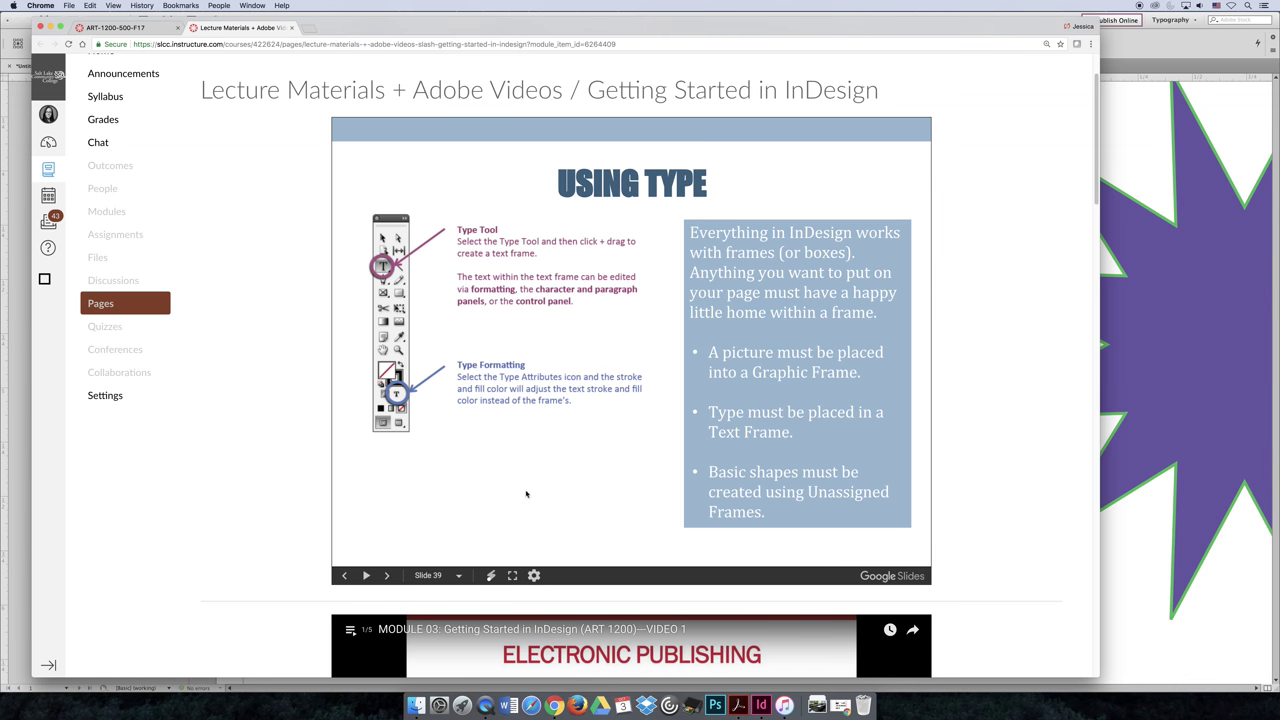
Step: View the slides in full screen from Using Type through the Using Guides slide and leave full screen
click(512, 576)
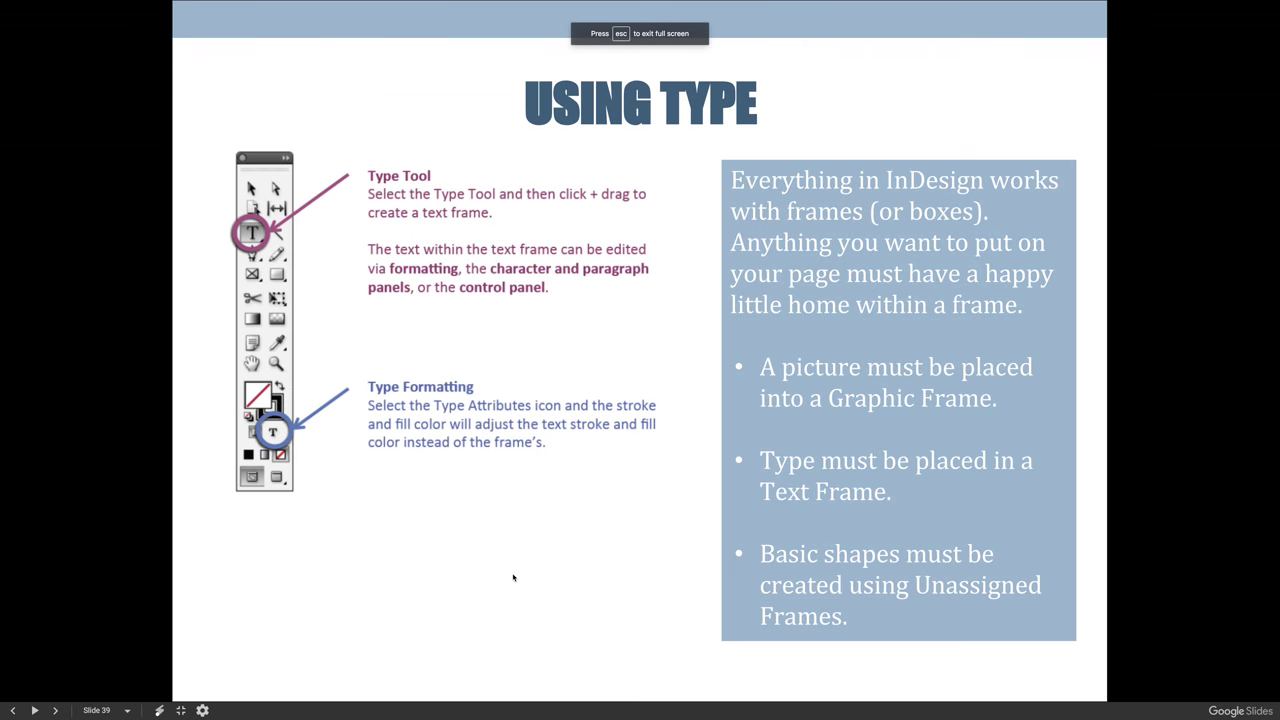
click(513, 577)
click(513, 577)
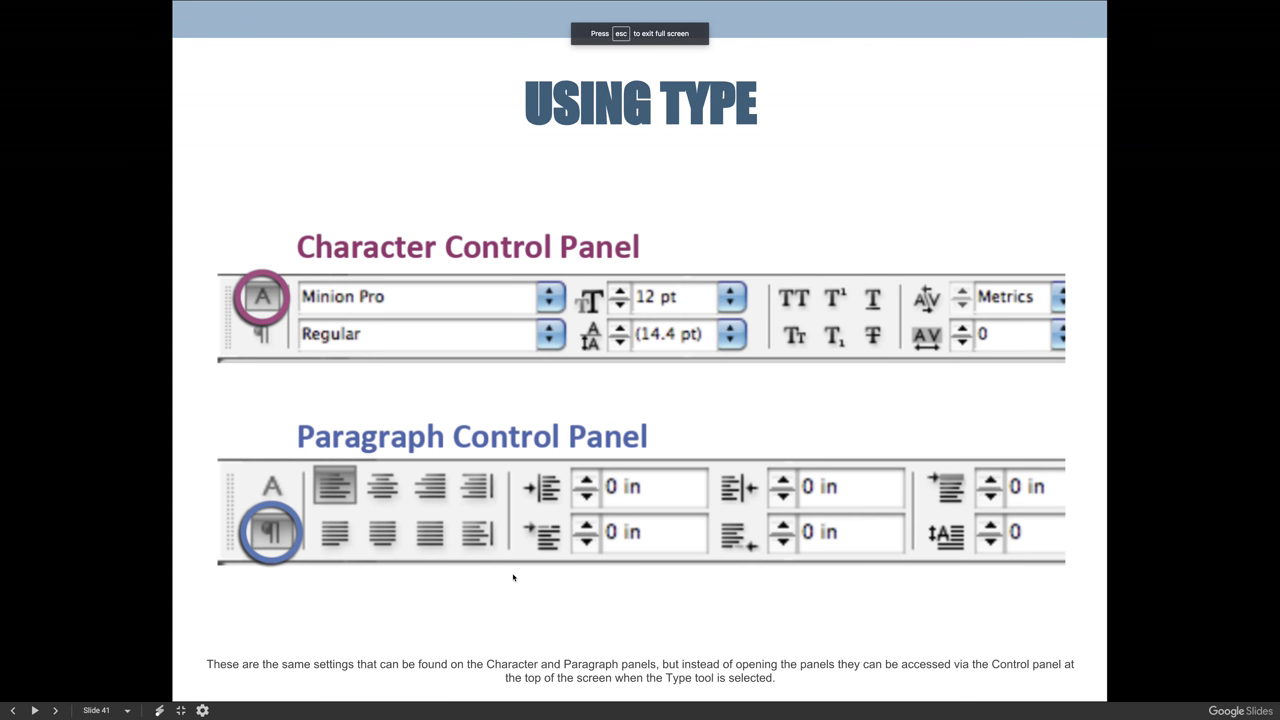
click(513, 577)
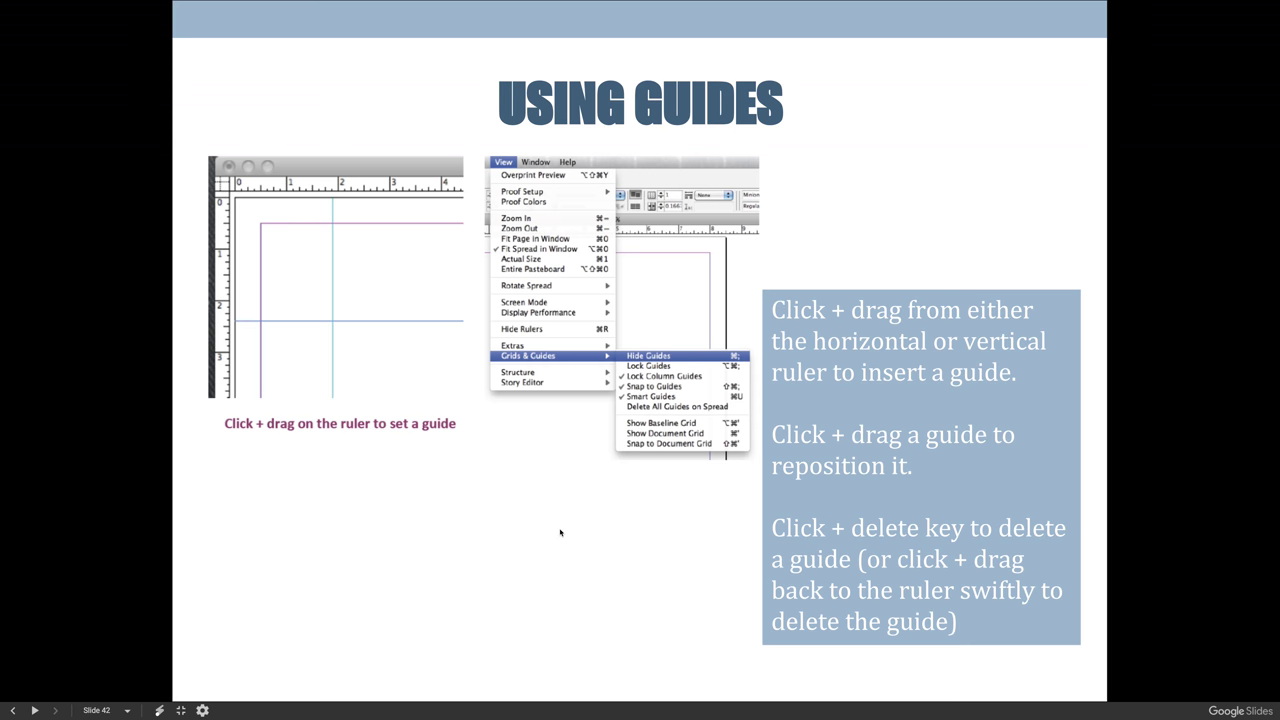
key(Escape)
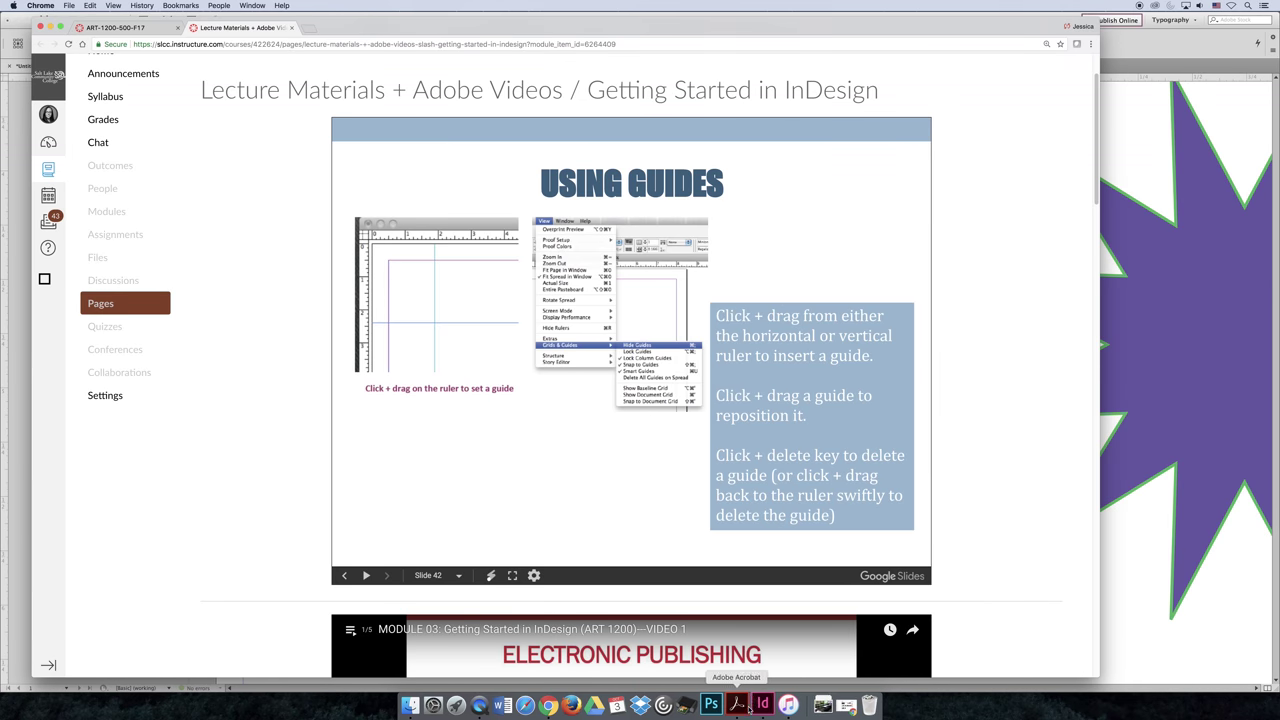
Step: Switch to InDesign, select every object in the document, and delete them all
click(761, 706)
key(super+0)
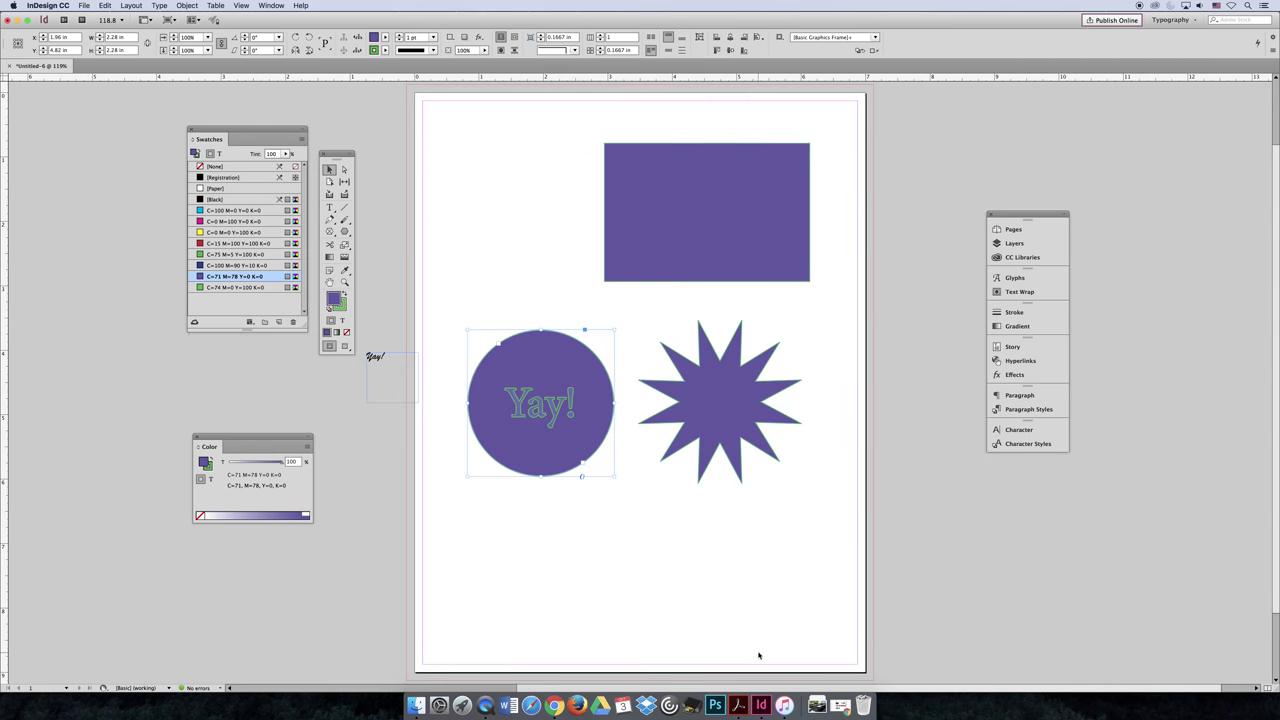
key(super+a)
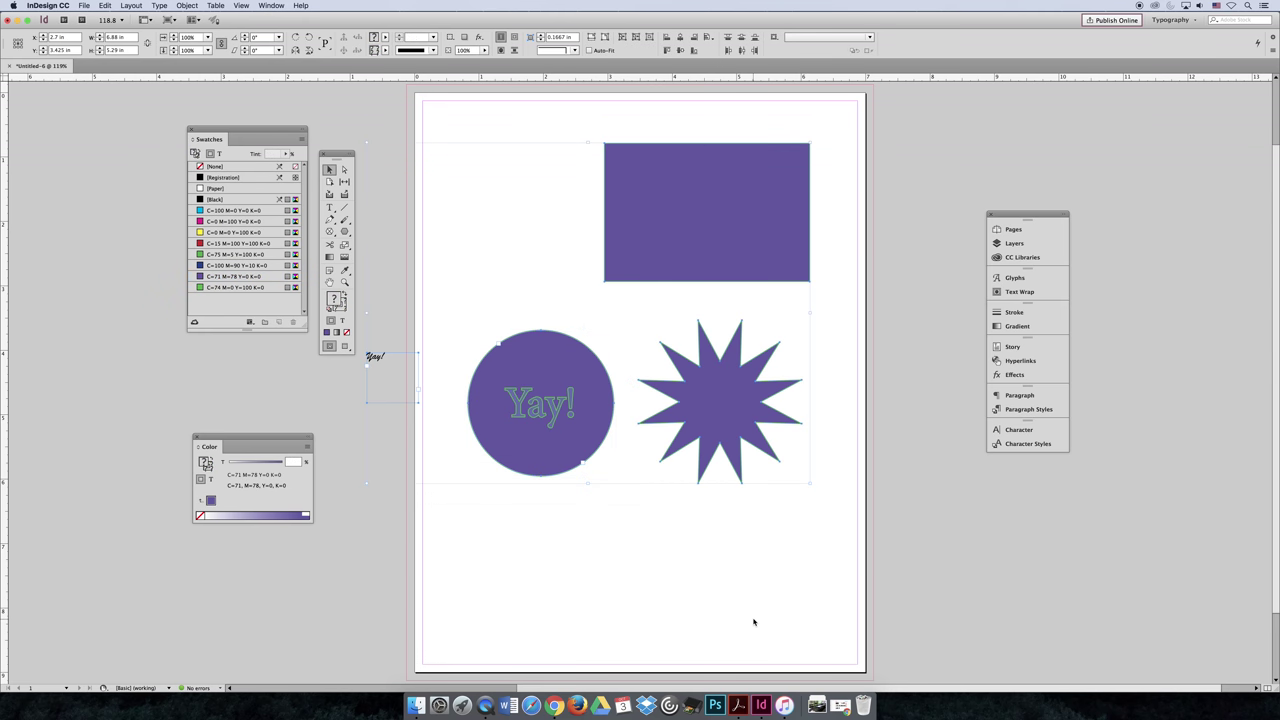
key(Delete)
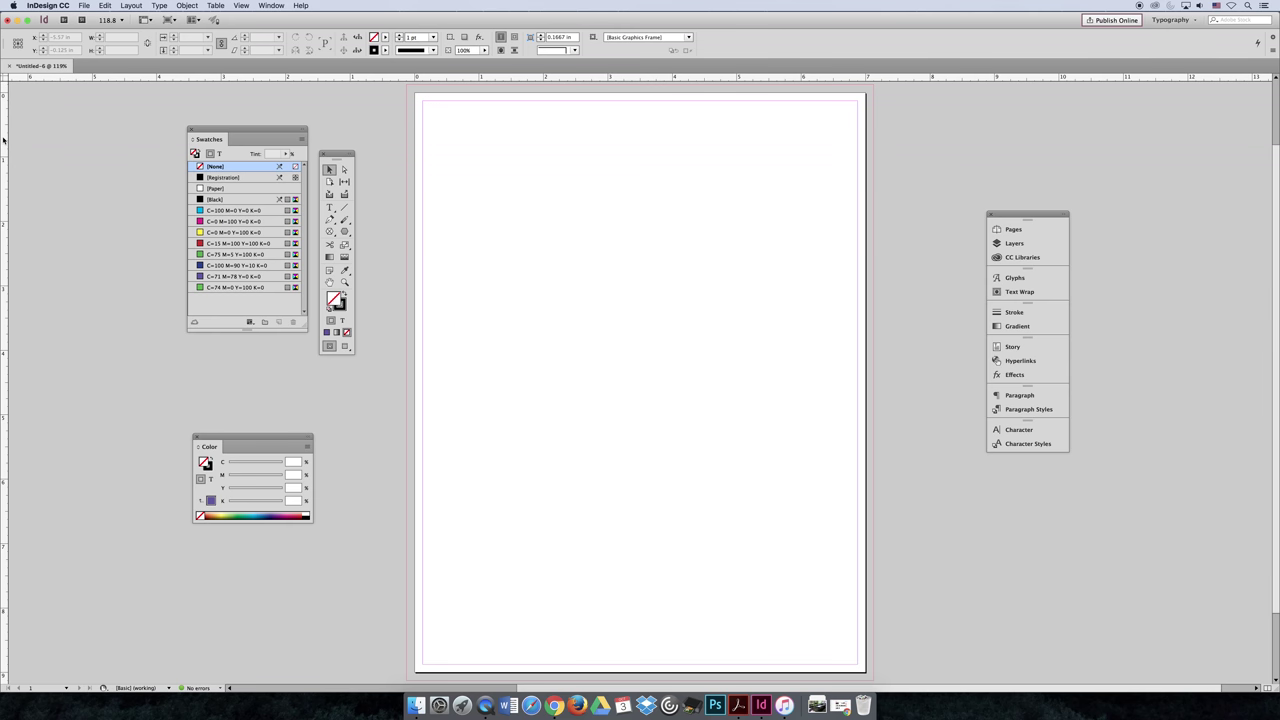
Step: Place two horizontal guides across the page, at about 2.4 in and 5.875 in
click(718, 77)
drag(718, 77, 701, 247)
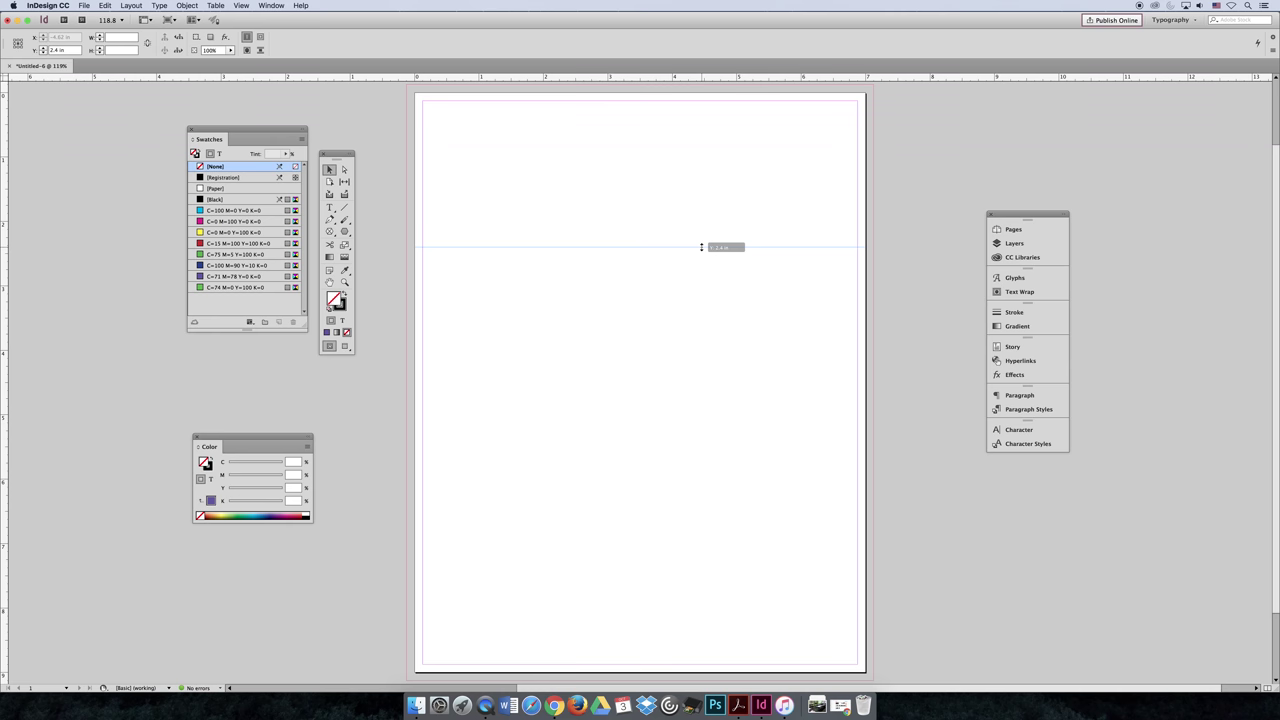
drag(701, 247, 701, 247)
drag(716, 82, 729, 471)
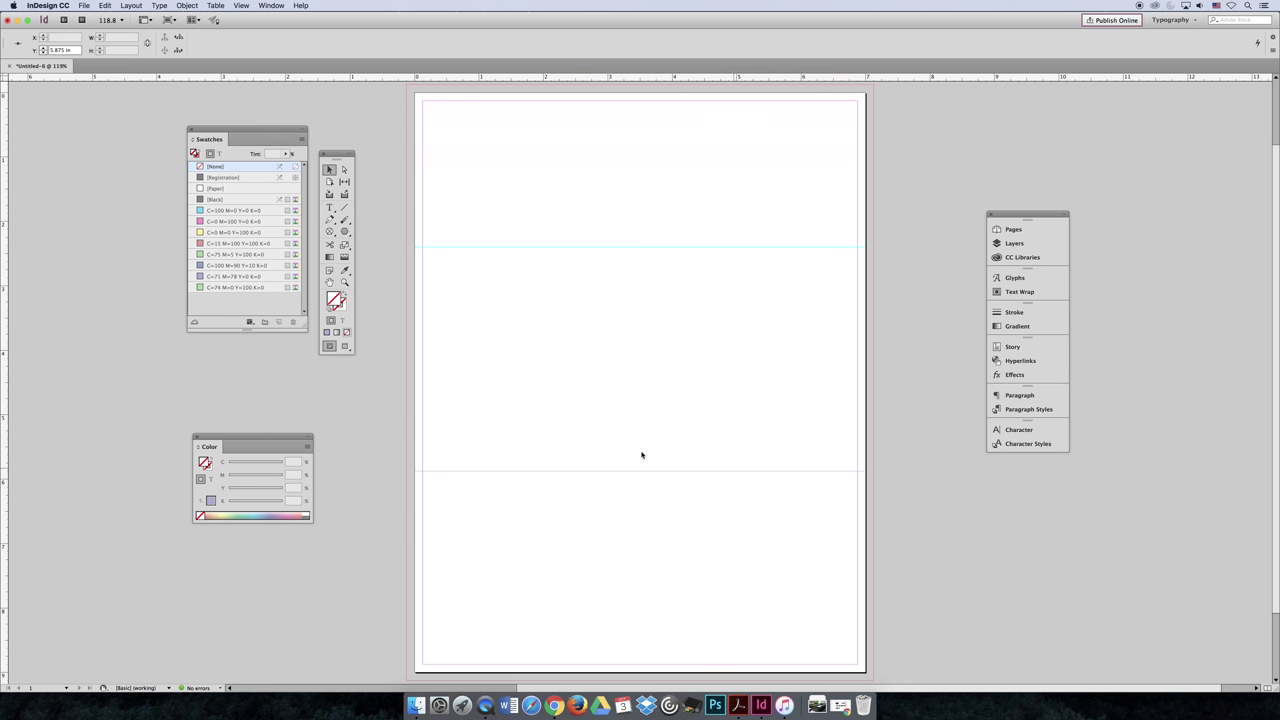
Step: Place two vertical guides at about 2 in and 4.53 in, and reposition the second one to about 5 in
drag(4, 279, 545, 266)
drag(4, 279, 706, 275)
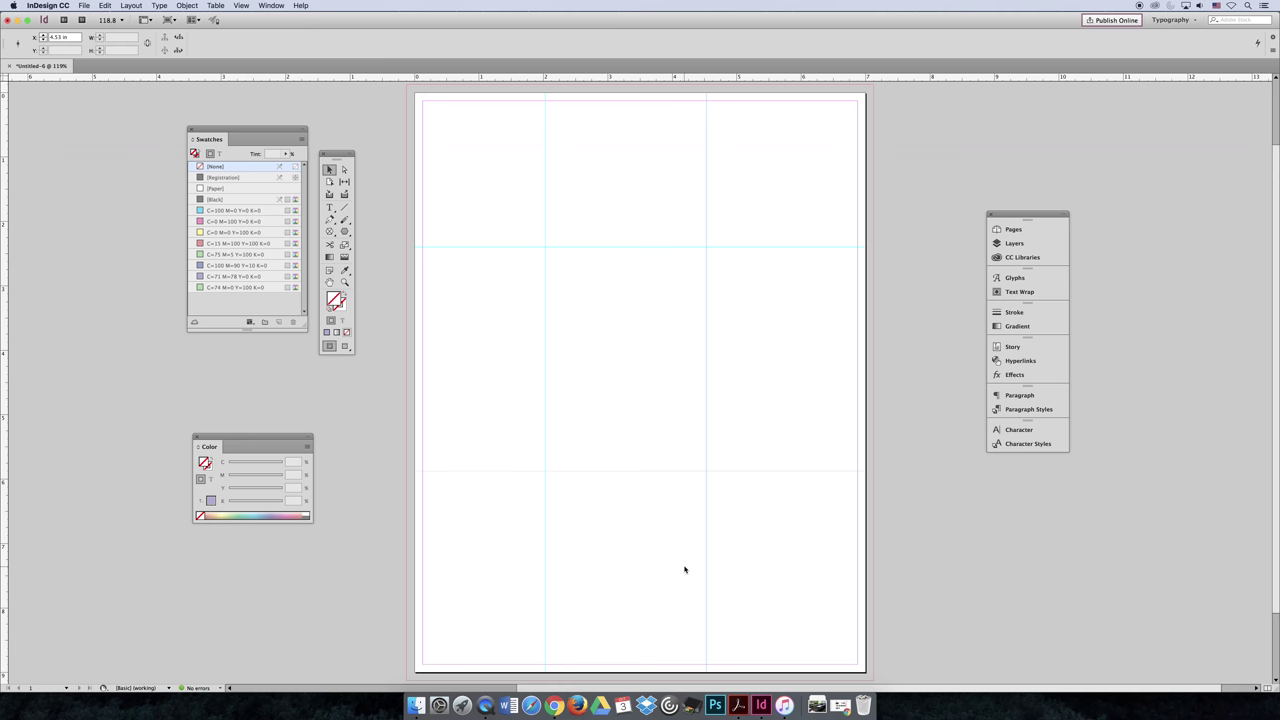
click(972, 566)
drag(706, 209, 741, 208)
Step: Add horizontal guides at about 4.32 in and 4.69 in, delete the lower one, and return the other to the ruler to remove it
drag(666, 97, 645, 398)
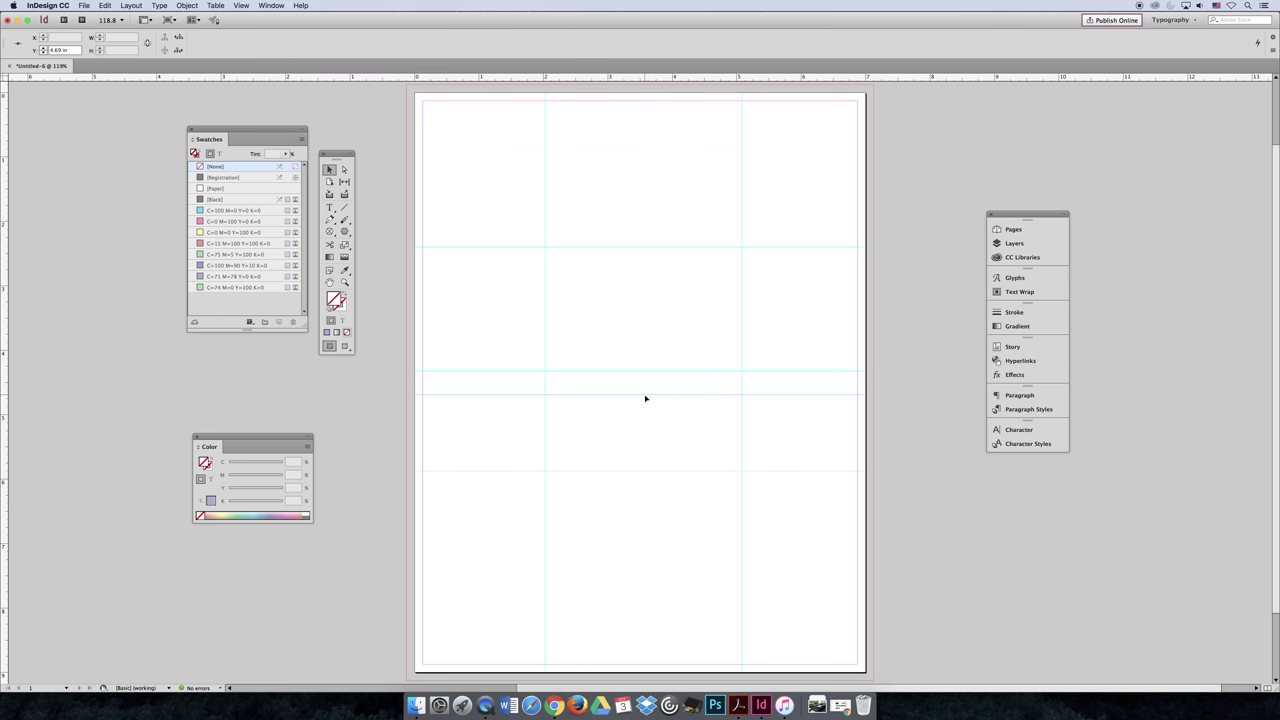
key(Delete)
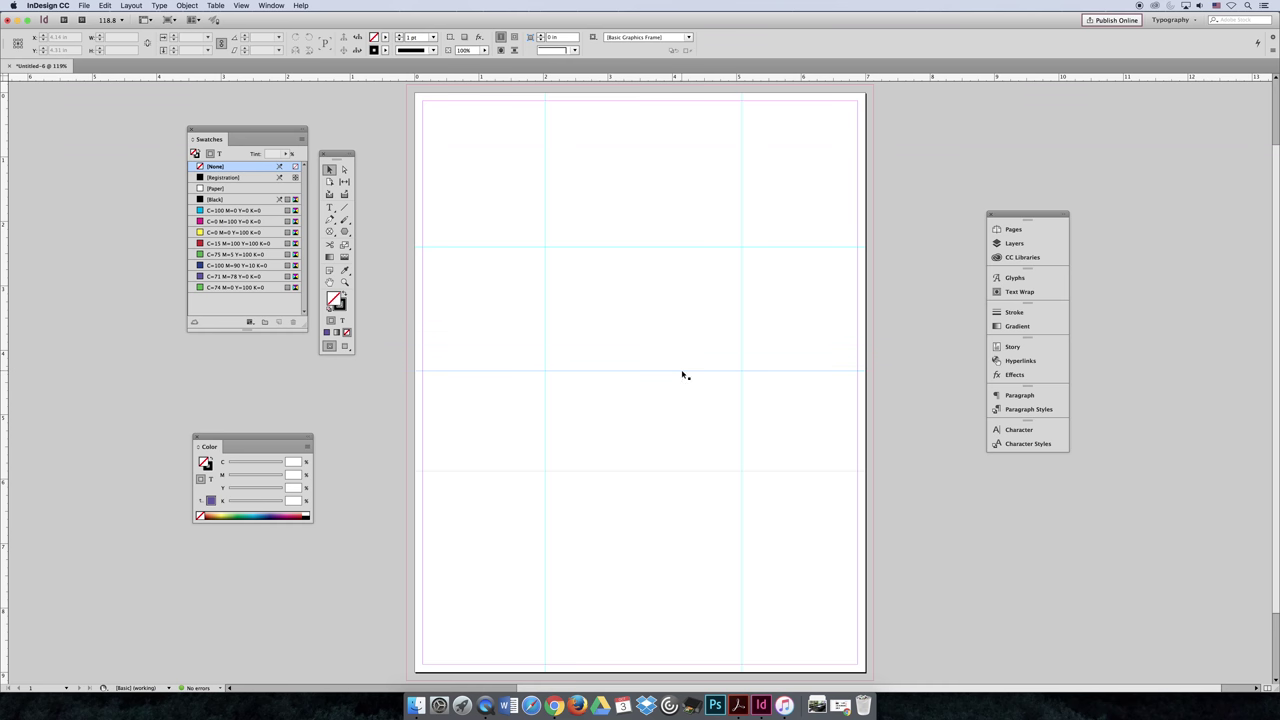
click(683, 372)
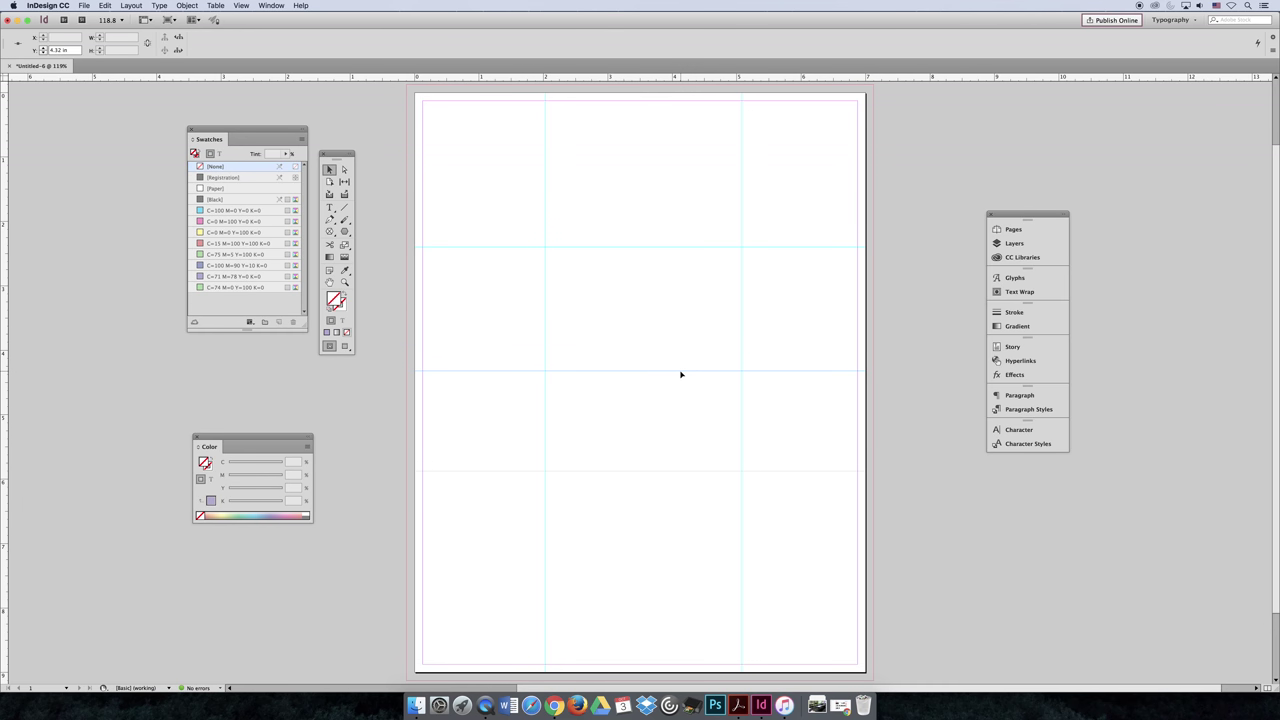
drag(680, 374, 757, 3)
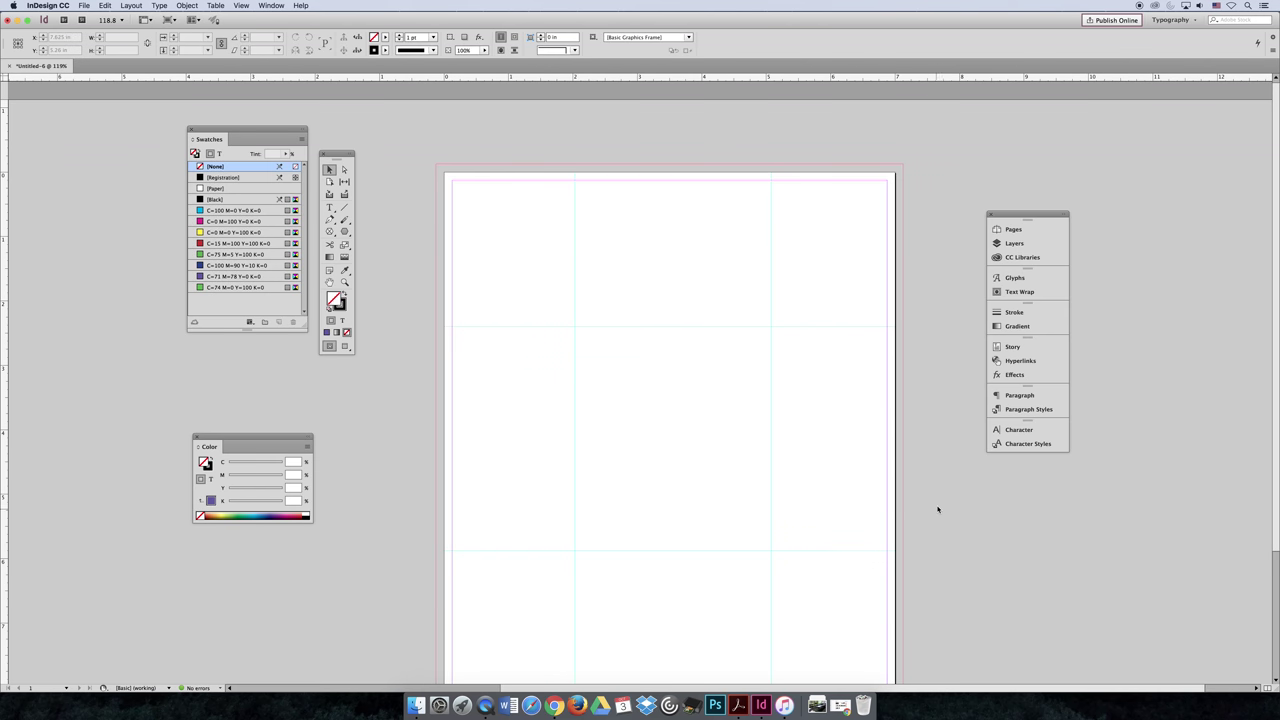
Step: Reposition the upper horizontal guide to about 2.6 in and the vertical guides to about 2.3 in and 4.7 in, and deselect
scroll(937, 510, down, 2)
scroll(937, 510, down, 1)
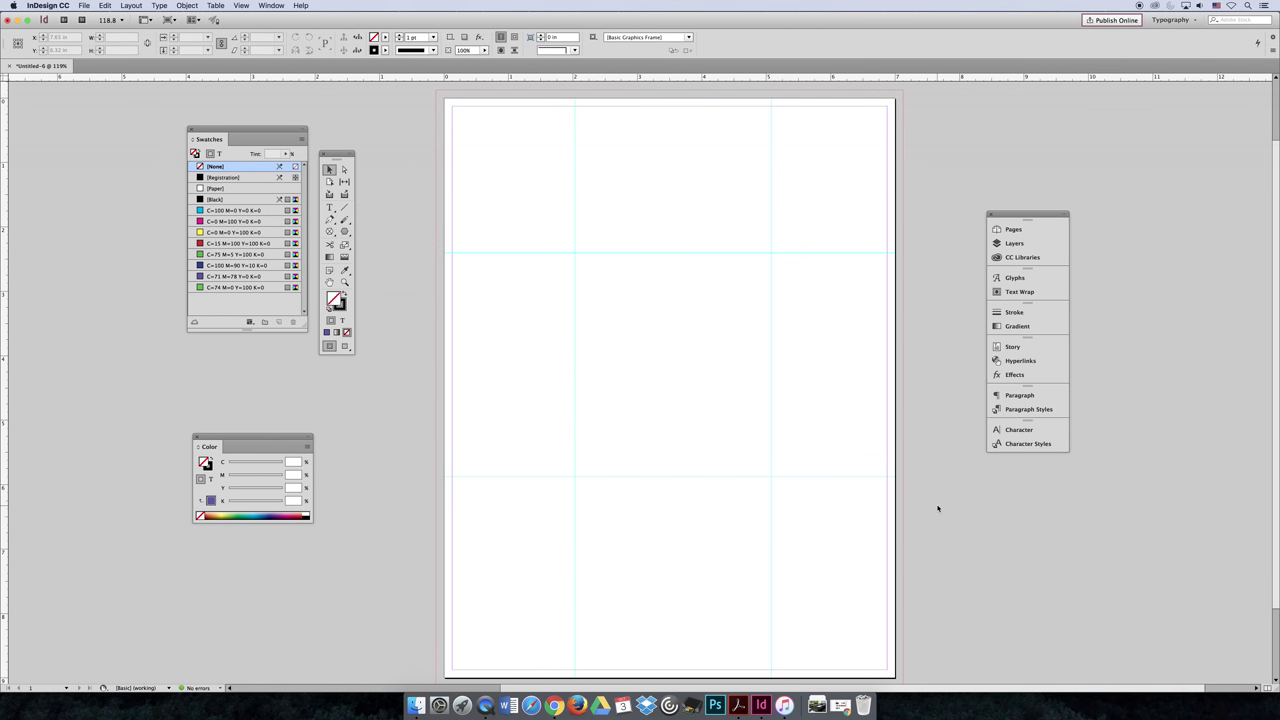
drag(719, 254, 717, 266)
drag(769, 346, 748, 346)
drag(575, 341, 596, 337)
click(391, 334)
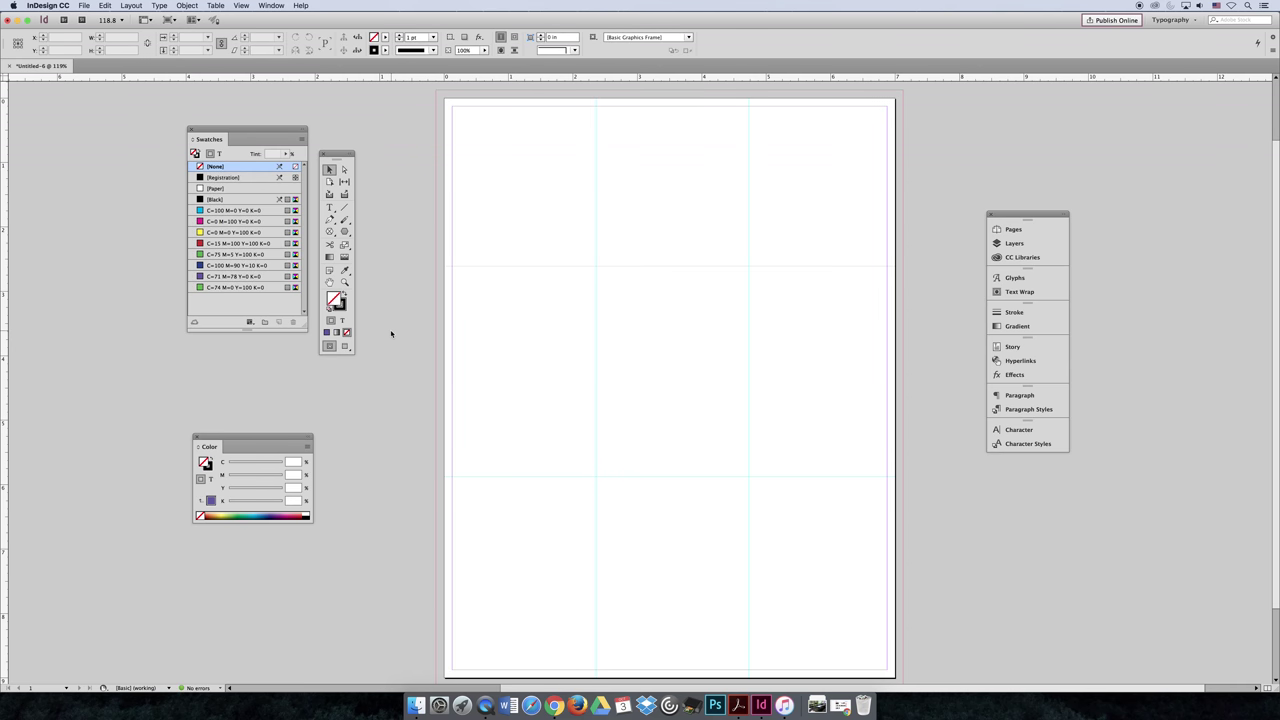